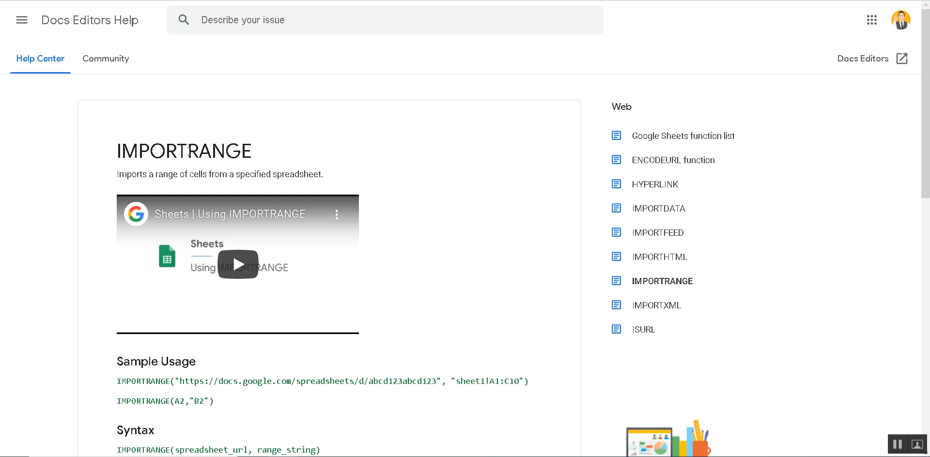
- Read the IMPORTRANGE description and syntax in the help article, then return to the LIVE Scanner Testing spreadsheet
double_click(189, 152)
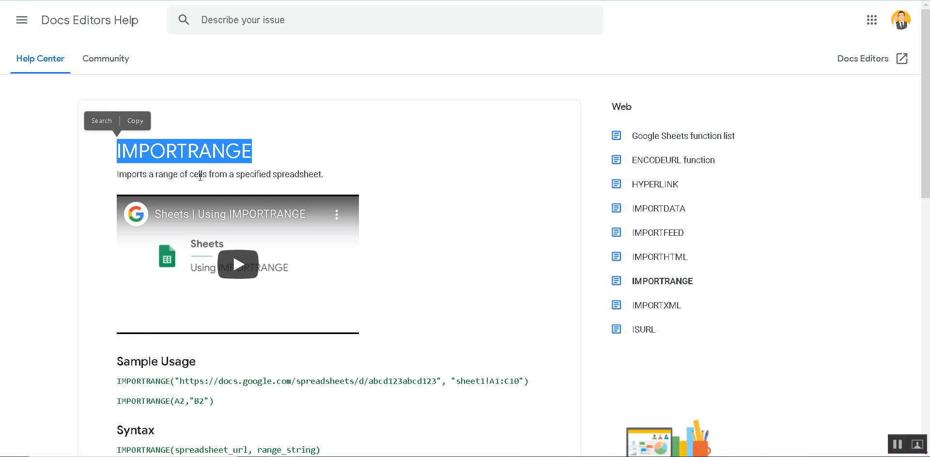
double_click(249, 174)
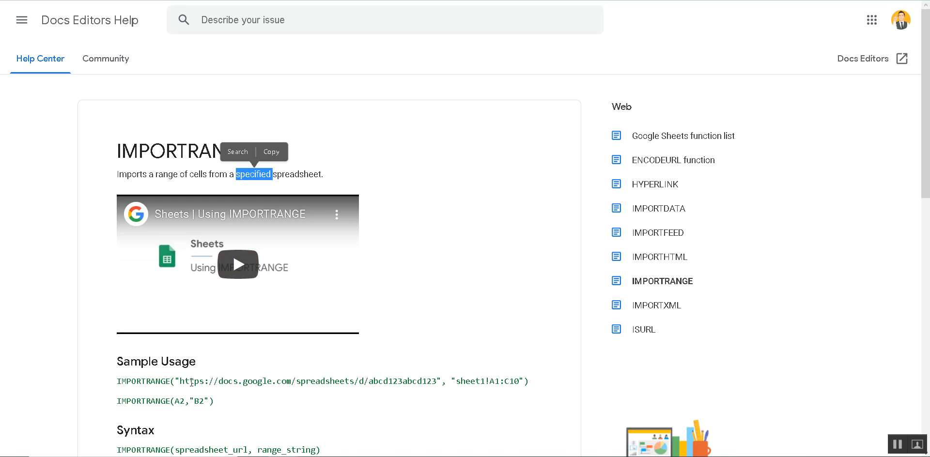
scroll(191, 383, down, 2)
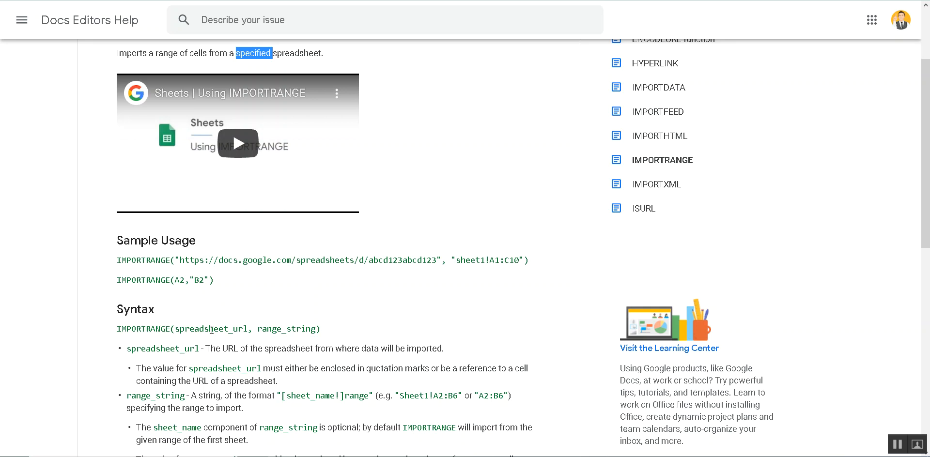
click(194, 1)
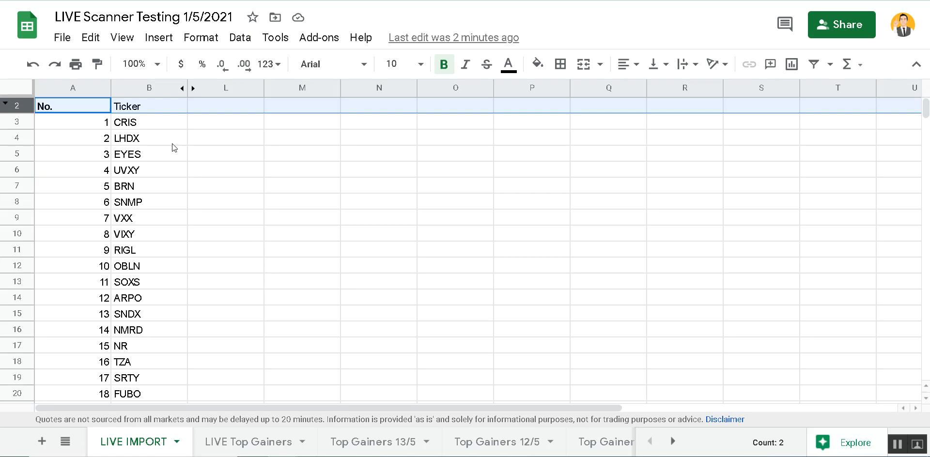
click(150, 121)
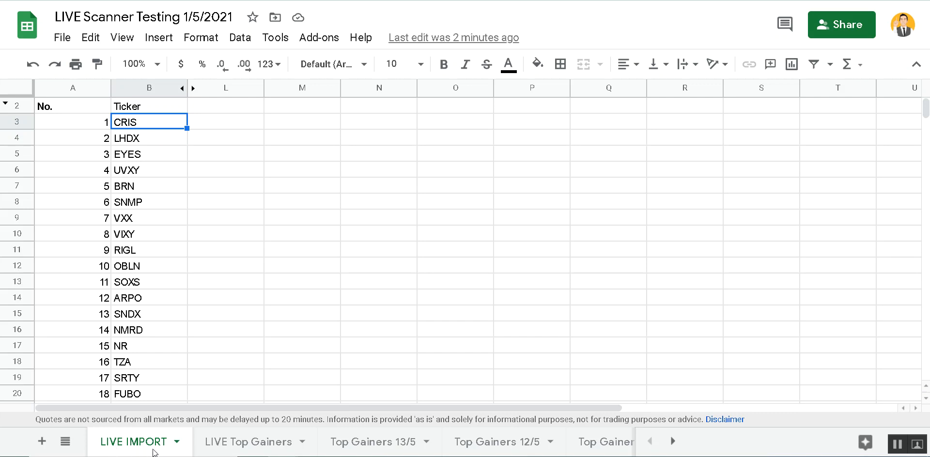
click(94, 107)
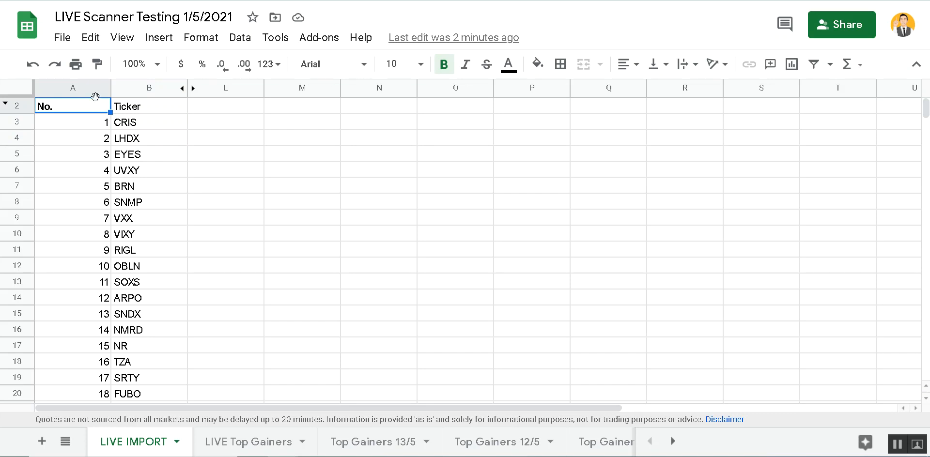
click(87, 87)
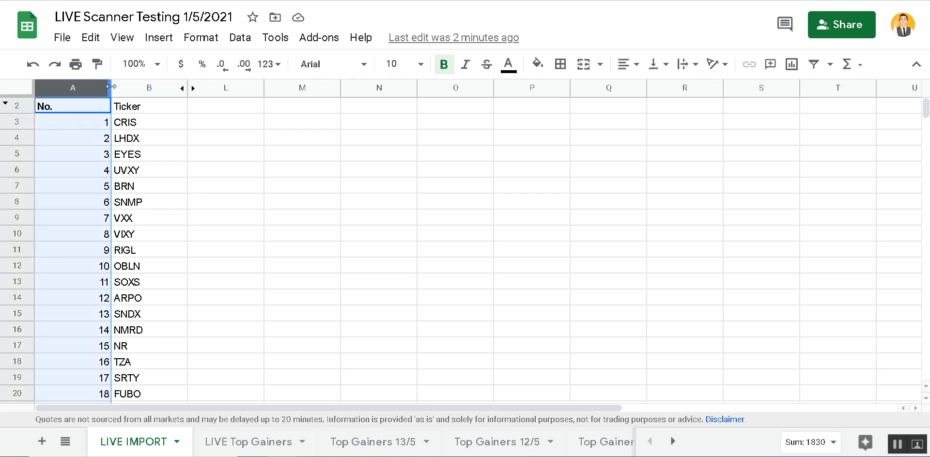
click(144, 92)
click(164, 203)
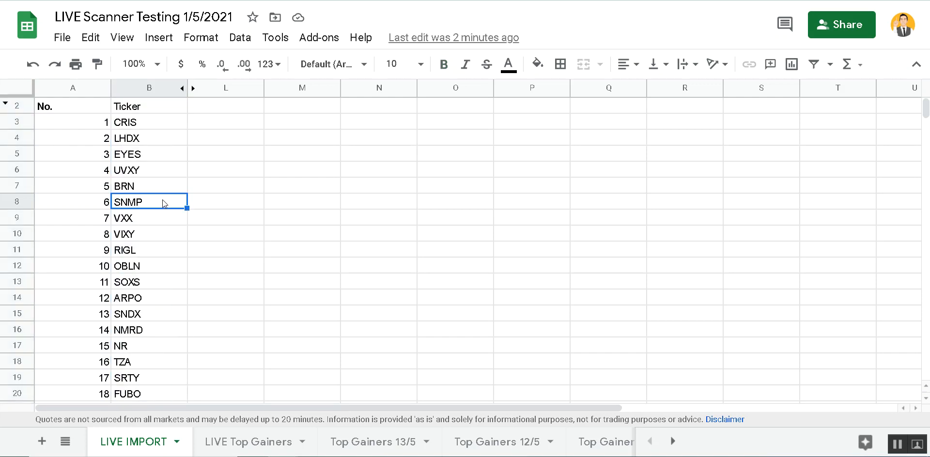
scroll(164, 202, down, 18)
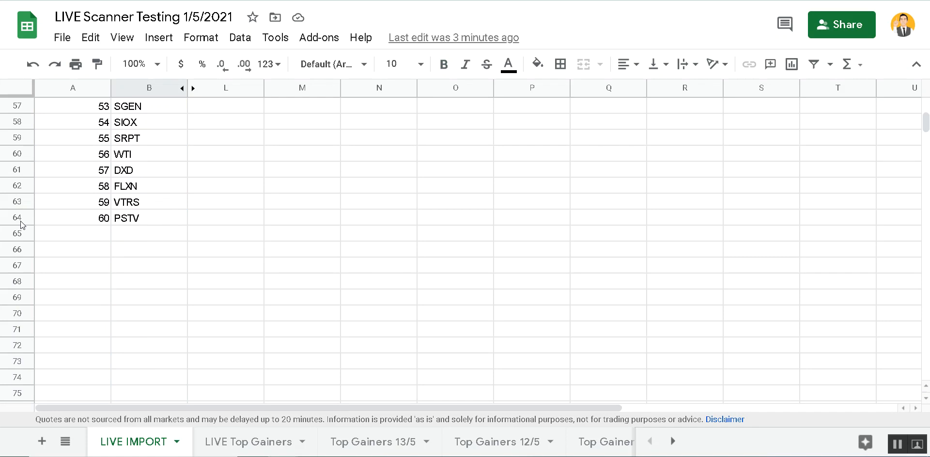
scroll(135, 158, up, 18)
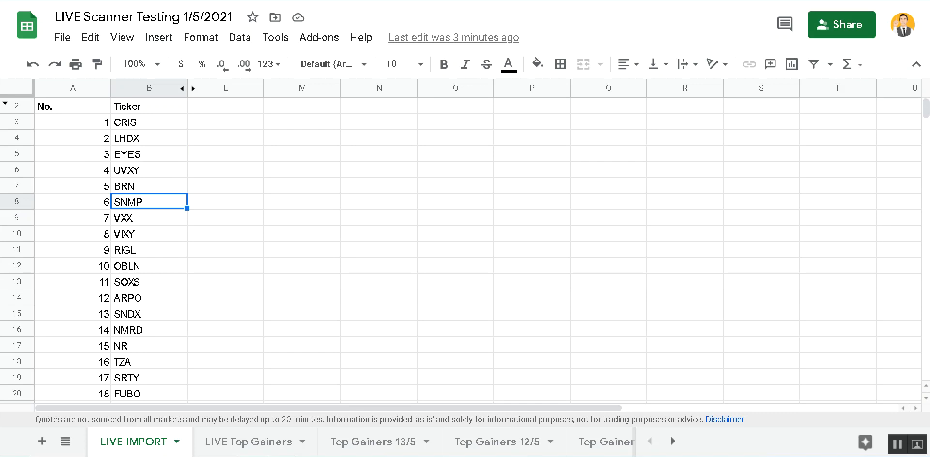
key(ctrl+l)
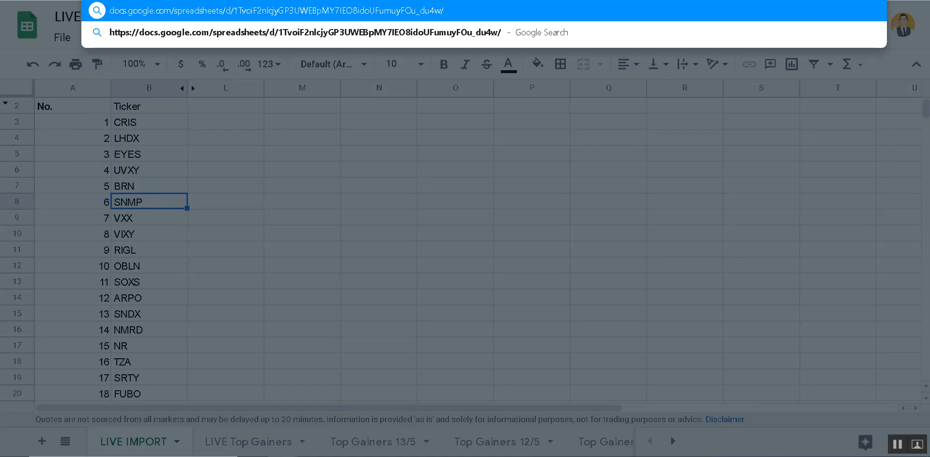
click(340, 134)
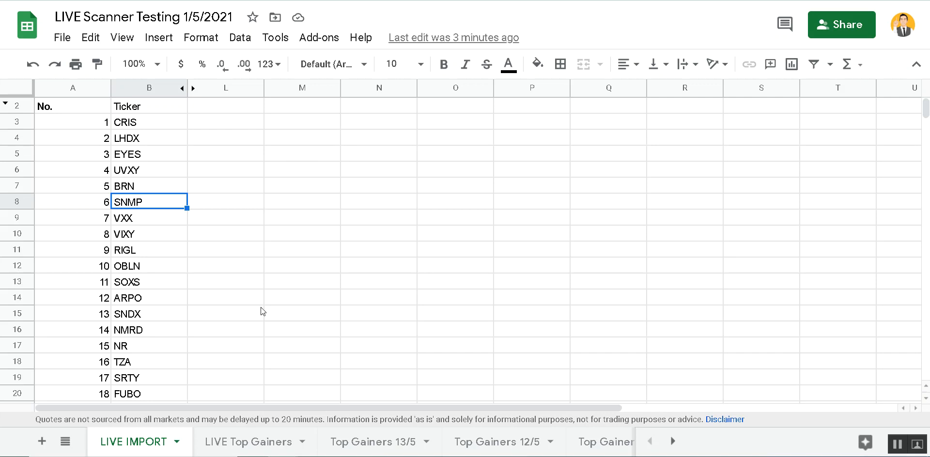
- Delete the spreadsheet key from the IMPORTRANGE formula in LIVE Top Gainers cell A3
click(225, 445)
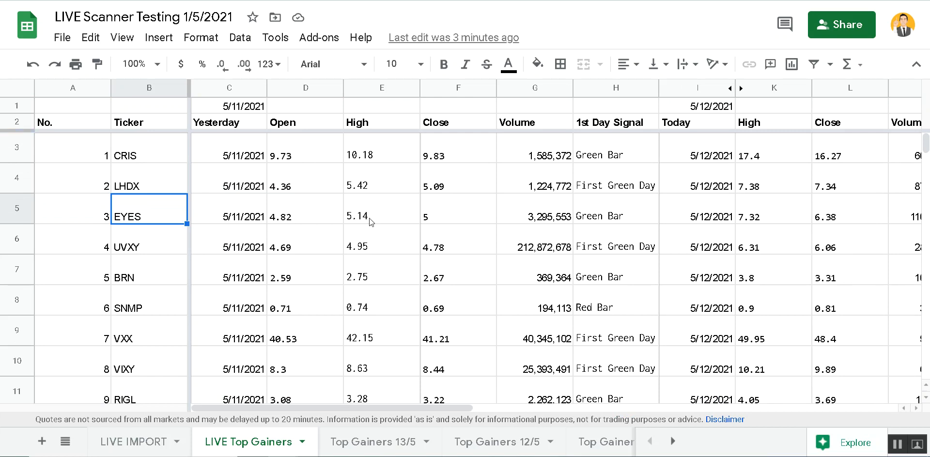
click(97, 151)
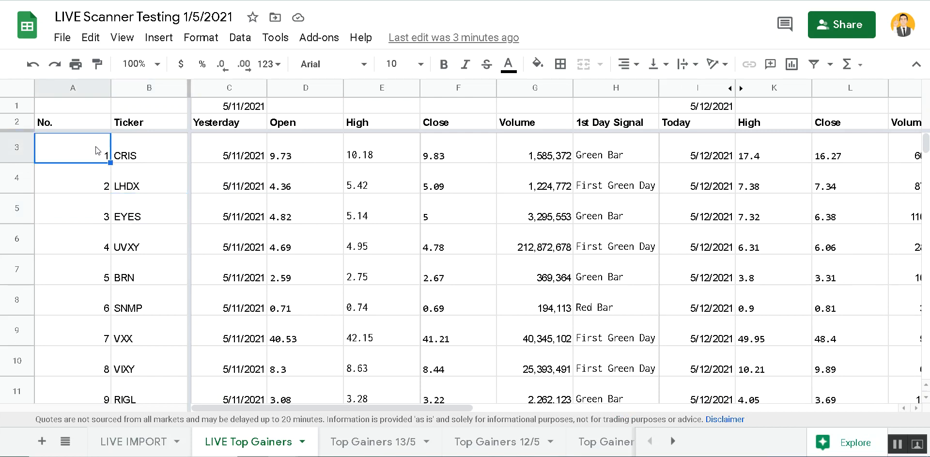
double_click(97, 151)
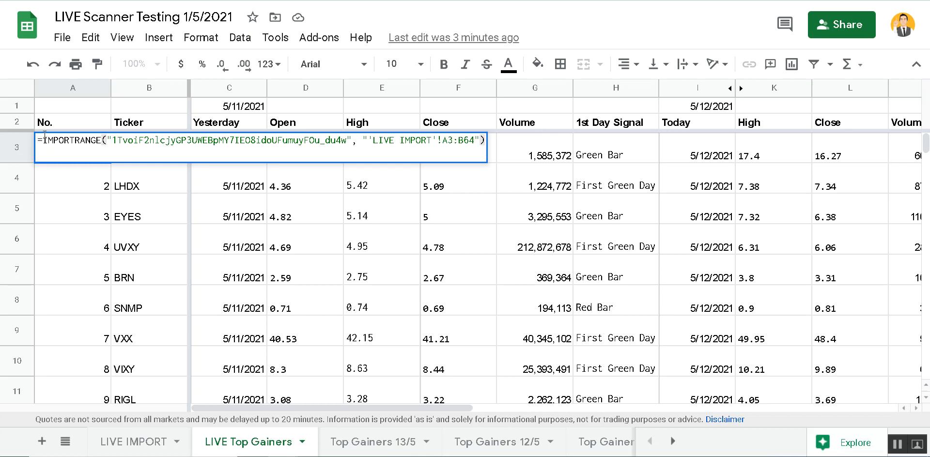
drag(44, 140, 355, 139)
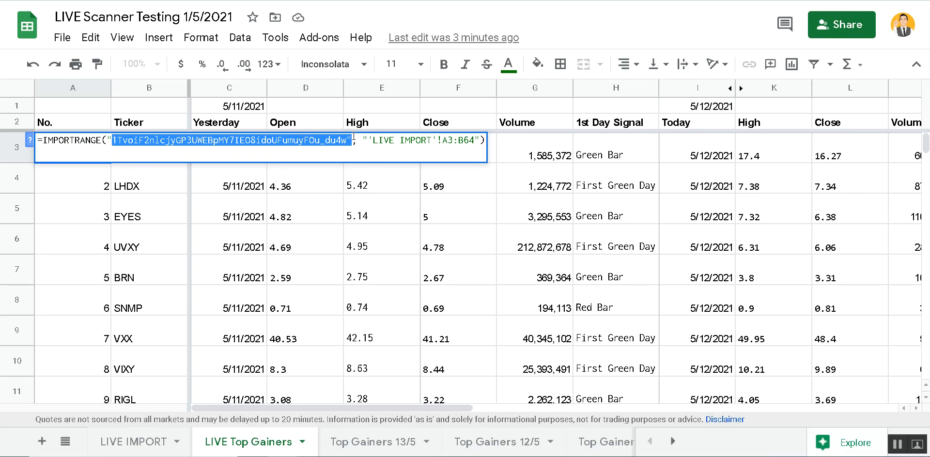
key(BackSpace)
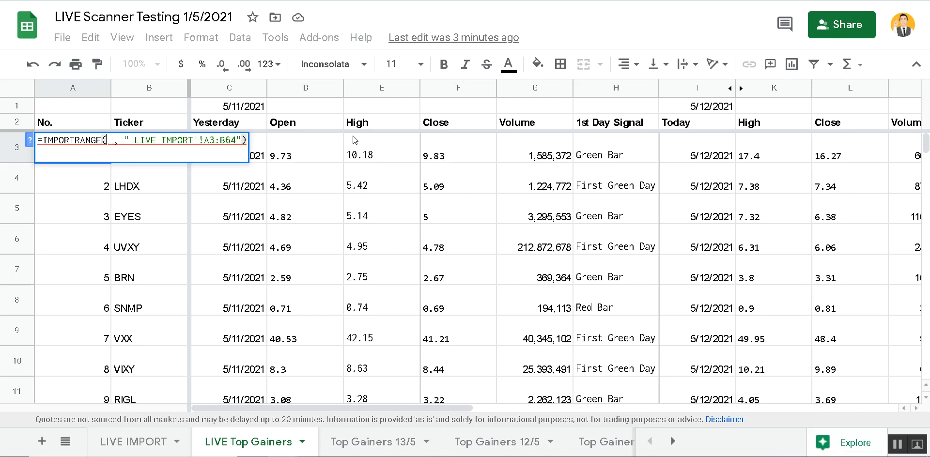
click(141, 441)
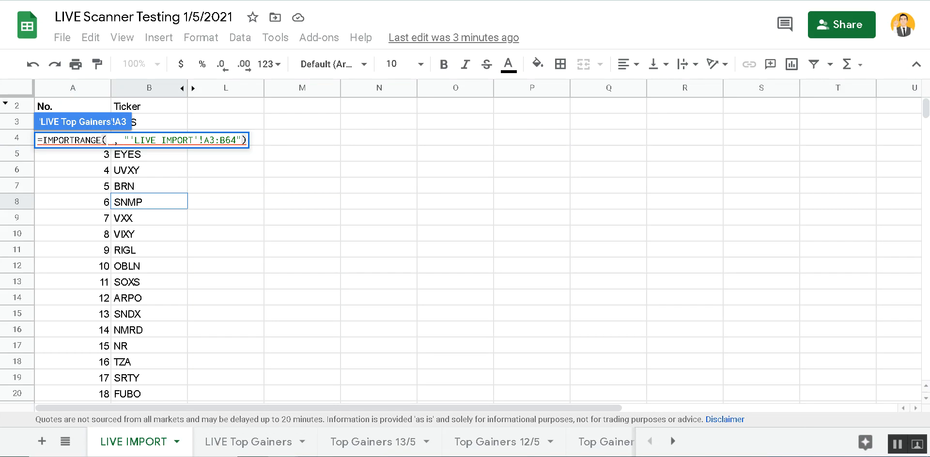
key(ctrl+l)
key(ctrl+c)
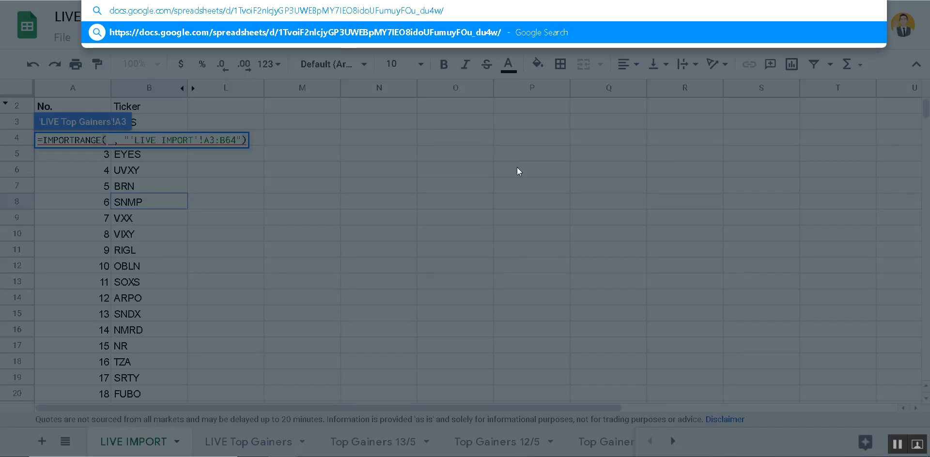
key(Escape)
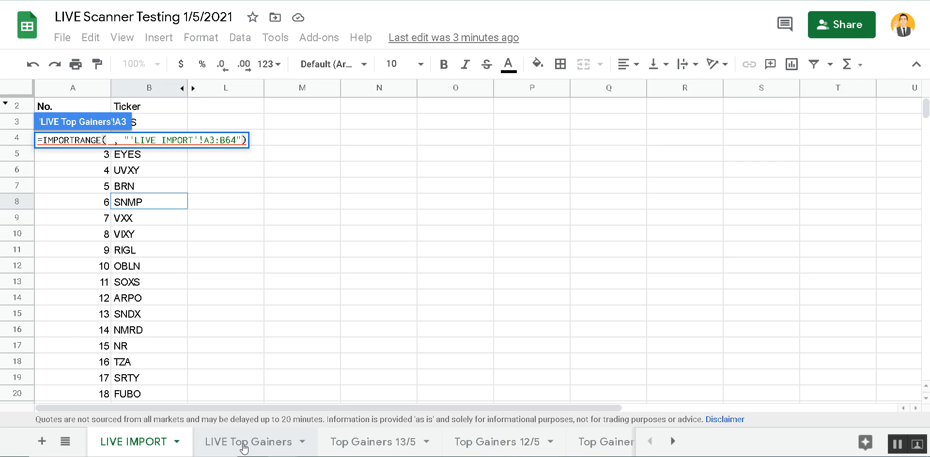
click(240, 441)
click(112, 141)
text(")
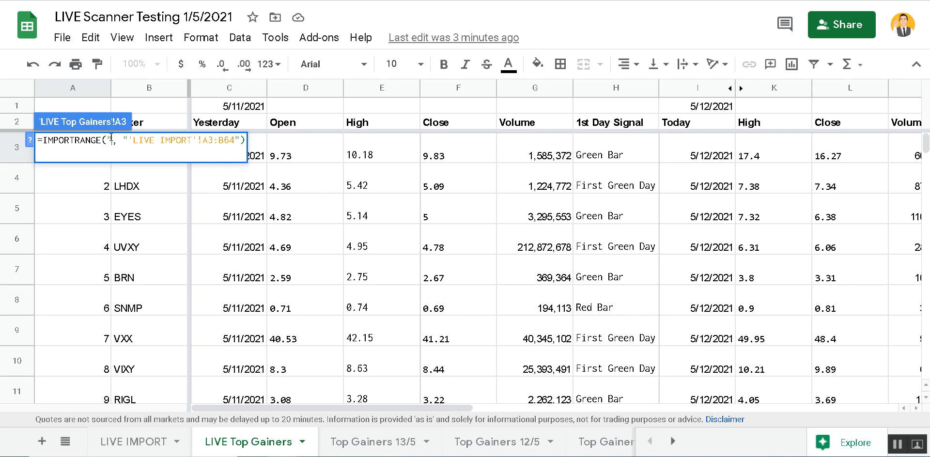
key(ctrl+v)
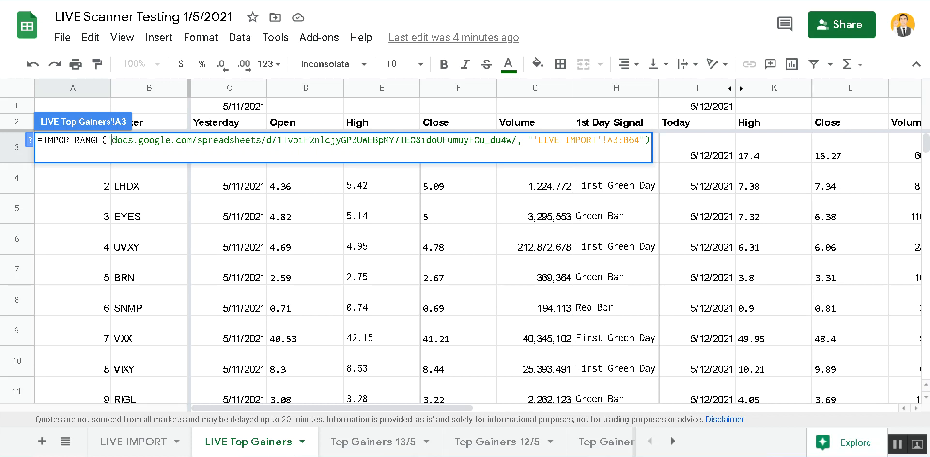
text(https://)
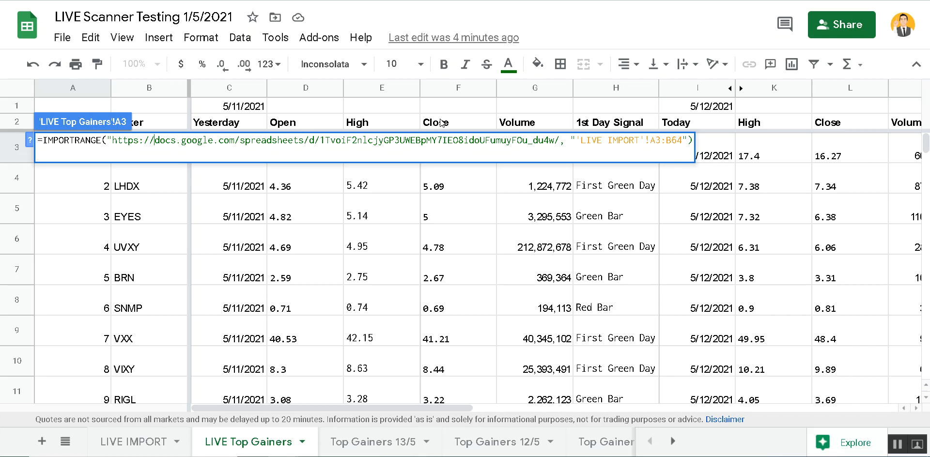
click(564, 140)
key(BackSpace)
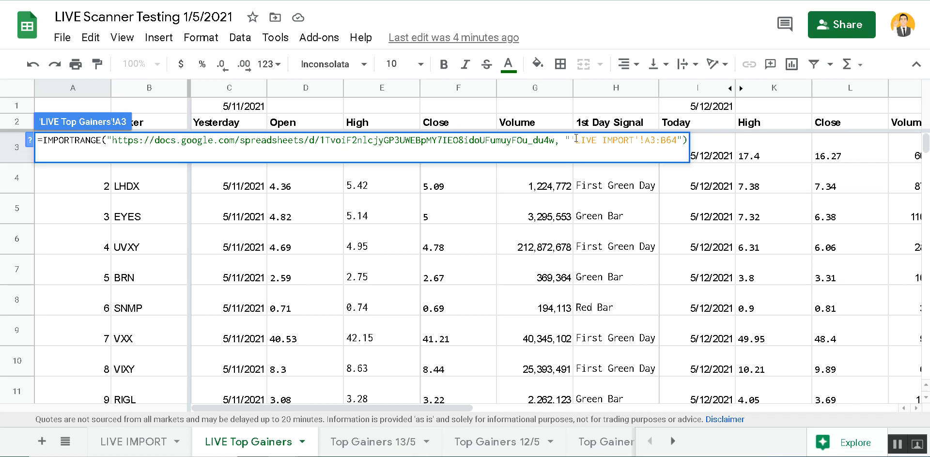
text(")
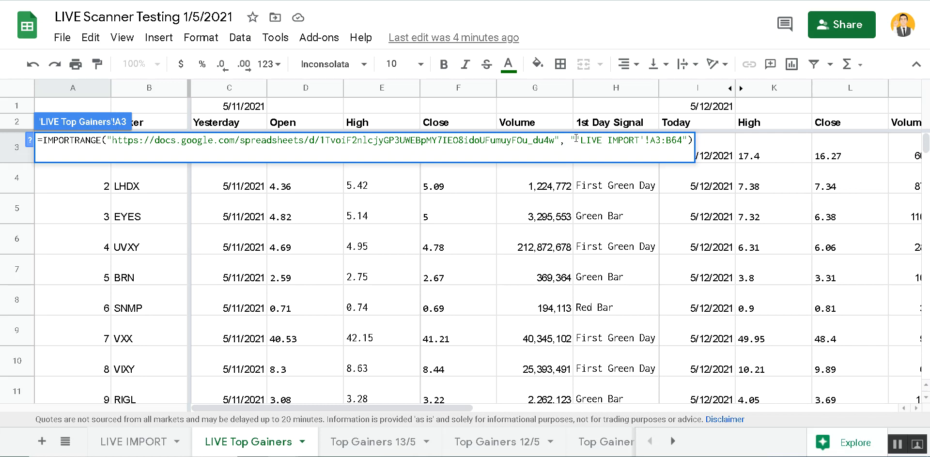
click(142, 447)
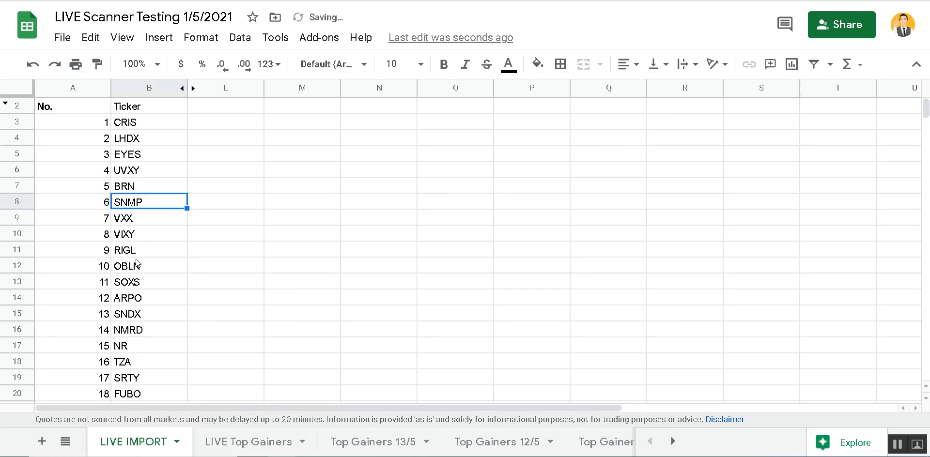
- Replace A3's old range argument with 'LIVE IMPORT'!A3:B64 by selecting the ticker list on LIVE IMPORT
key(ctrl+Page_Down)
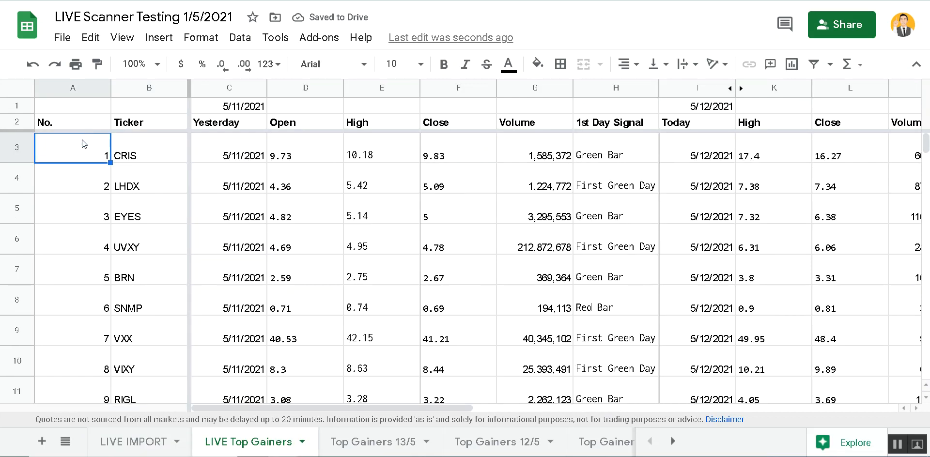
double_click(78, 151)
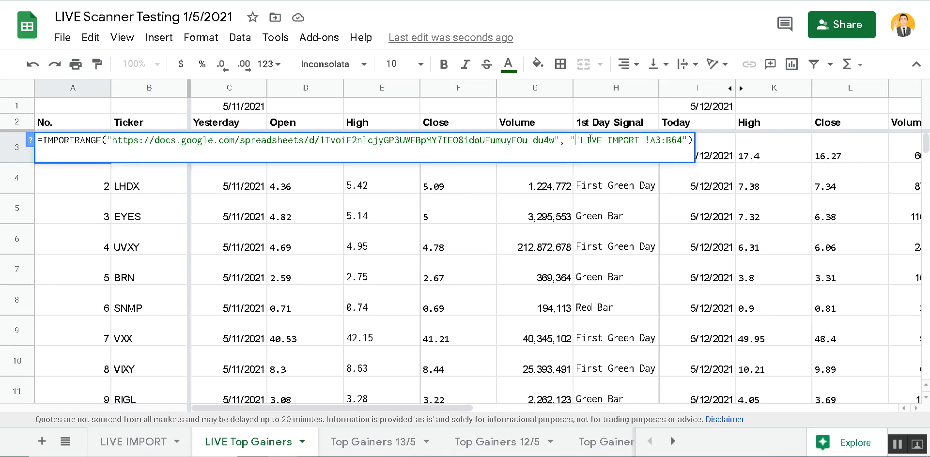
key(BackSpace)
key(Delete)
key(Delete)
key(Delete)
key(Delete)
key(Delete)
key(Delete)
key(Delete)
key(Delete)
key(Delete)
key(Delete)
key(Delete)
key(Delete)
key(Delete)
key(Delete)
key(Delete)
key(Delete)
key(Delete)
key(Delete)
key(Delete)
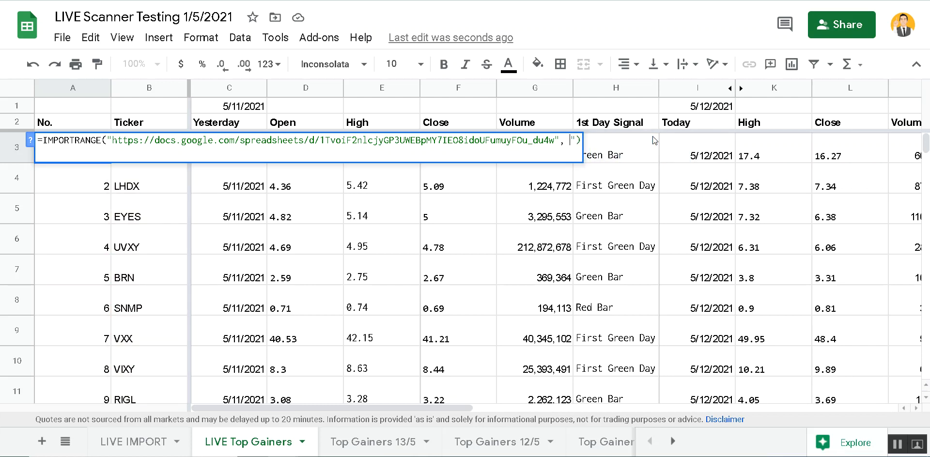
key(Delete)
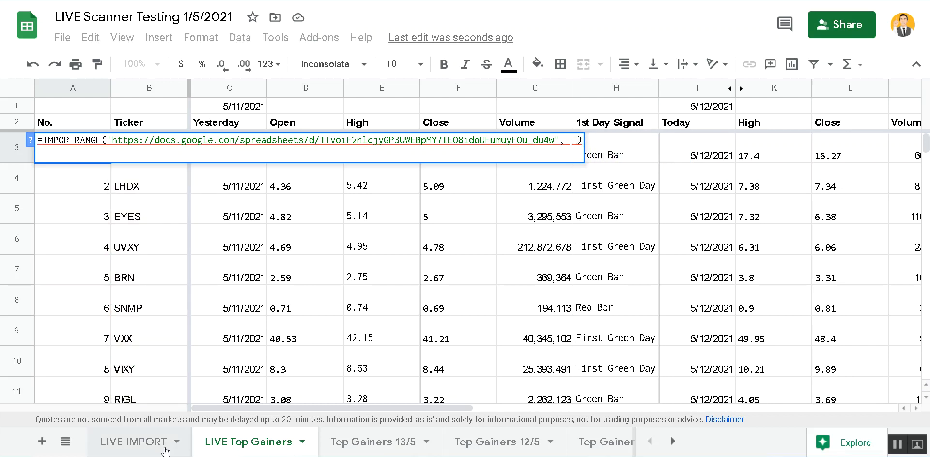
click(140, 442)
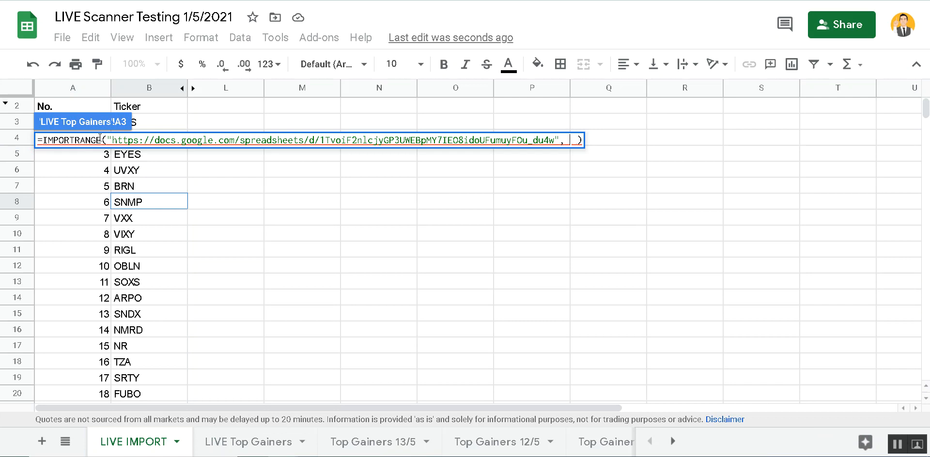
drag(145, 125, 88, 238)
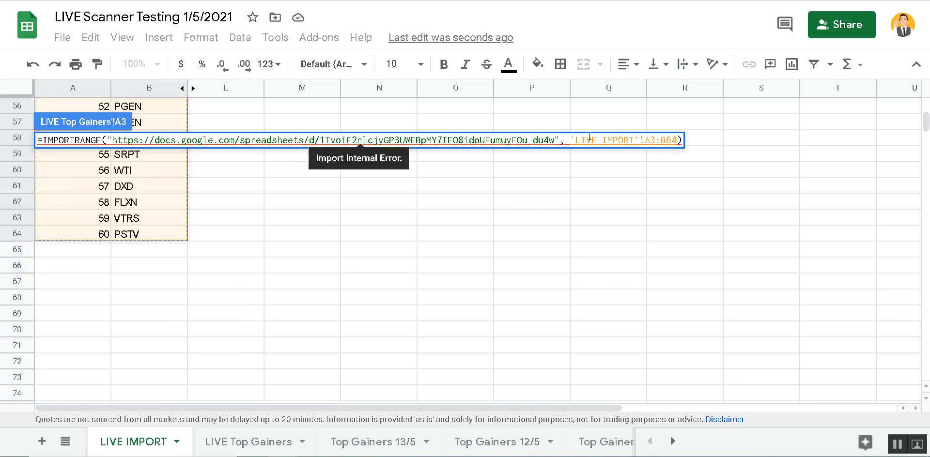
- Commit A3's formula and inspect the import error it produces
key(Return)
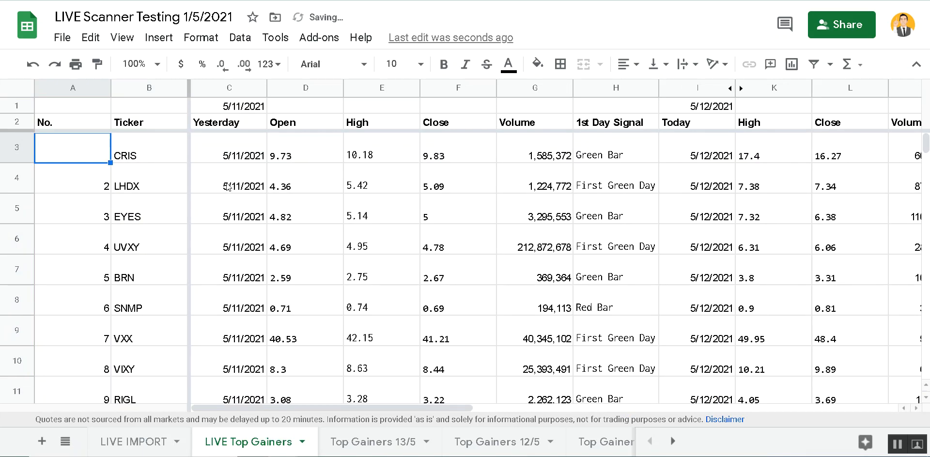
double_click(86, 148)
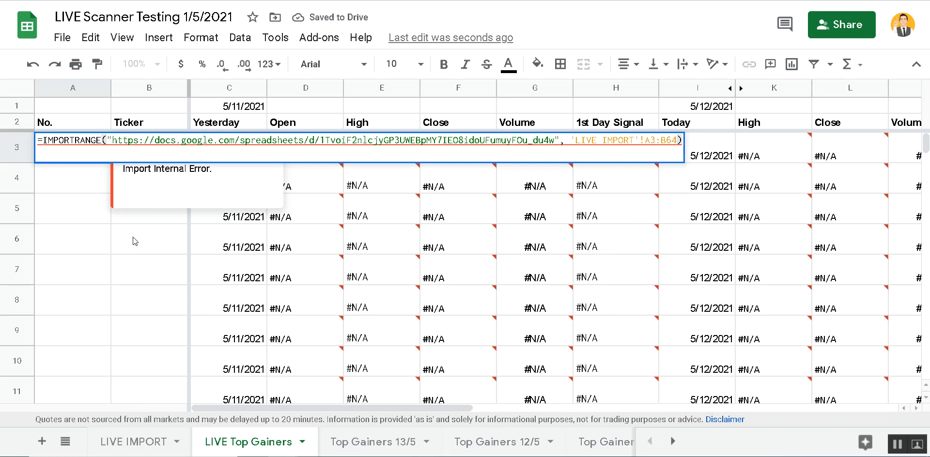
click(164, 245)
click(90, 156)
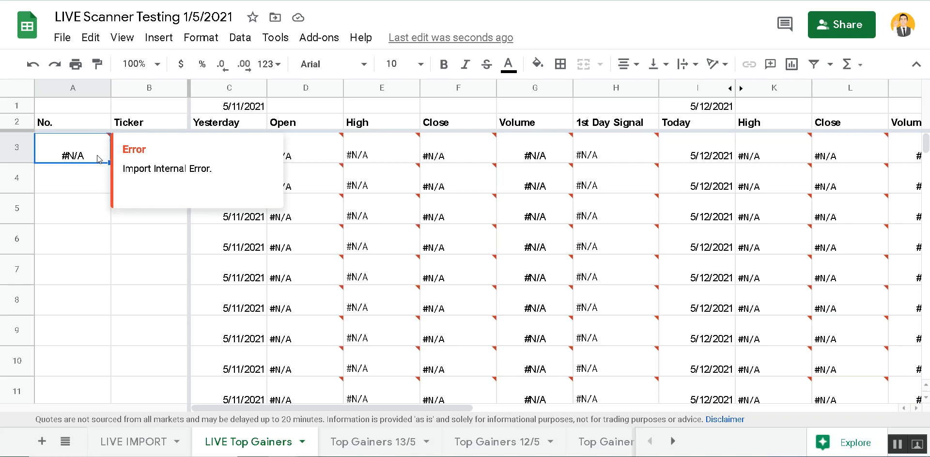
- Wrap the range in double quotes as "'LIVE IMPORT'!A3:B64" and recalculate A3
double_click(99, 160)
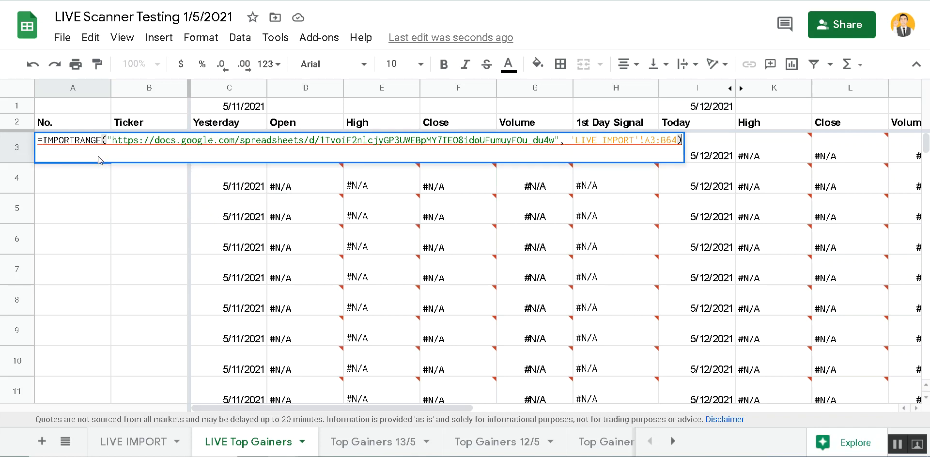
click(570, 140)
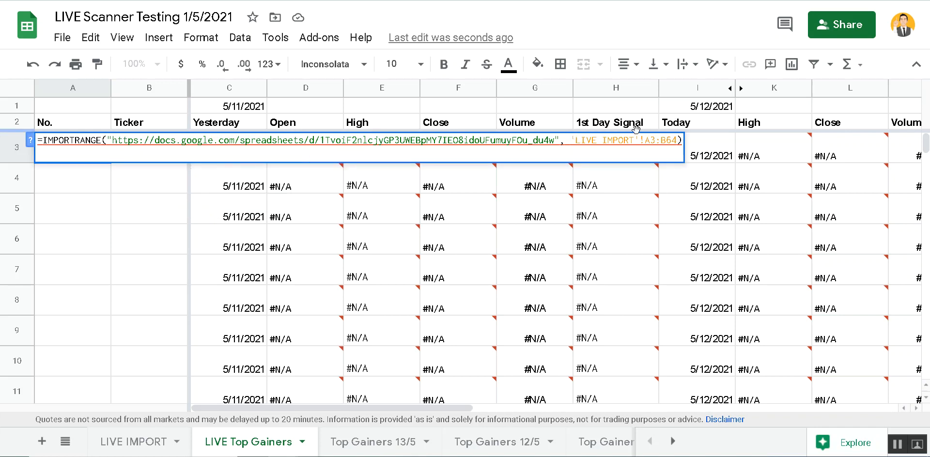
text(")
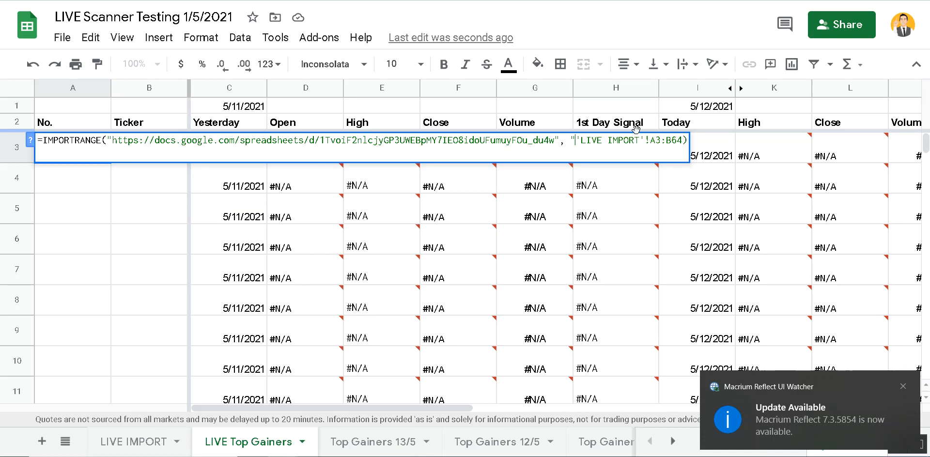
key(Right)
key(Right)
key(Right)
key(Right)
key(Right)
key(Right)
key(Right)
key(Right)
text(")
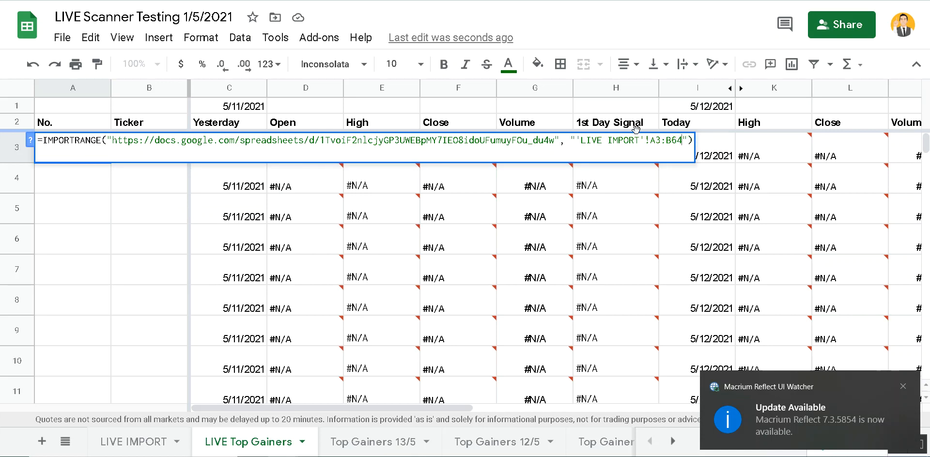
key(Left)
key(Left)
key(Left)
key(Left)
key(Left)
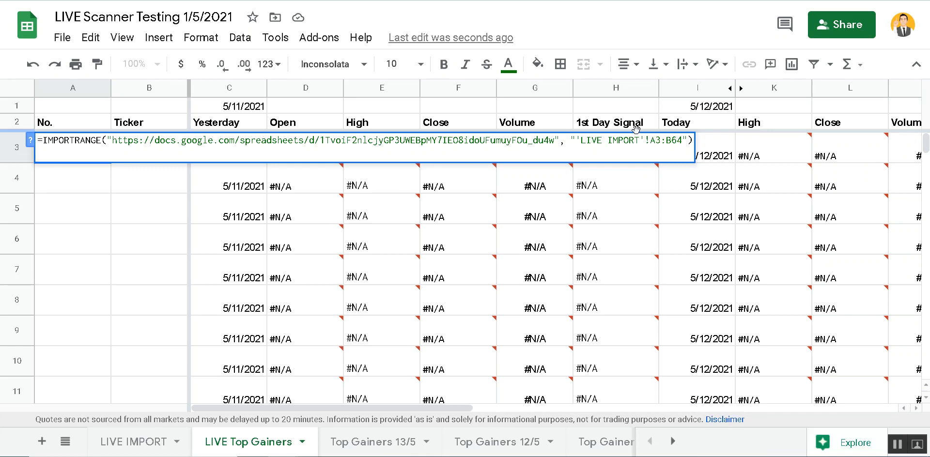
key(BackSpace)
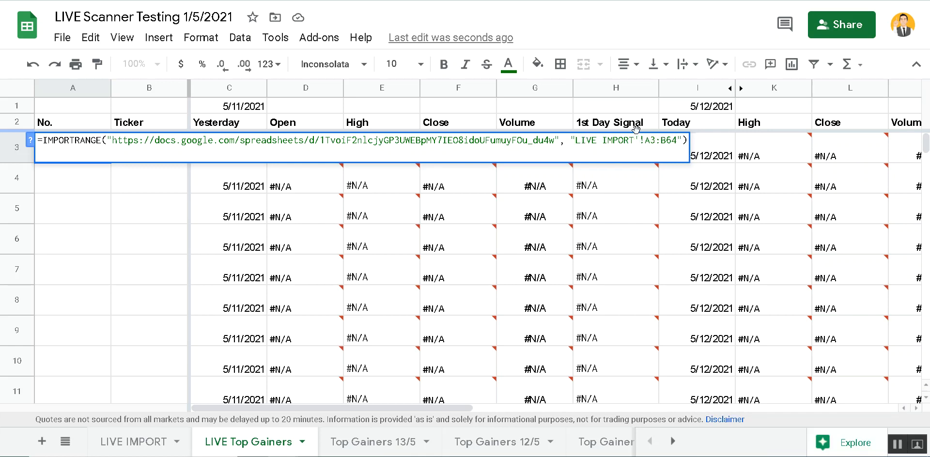
text(')
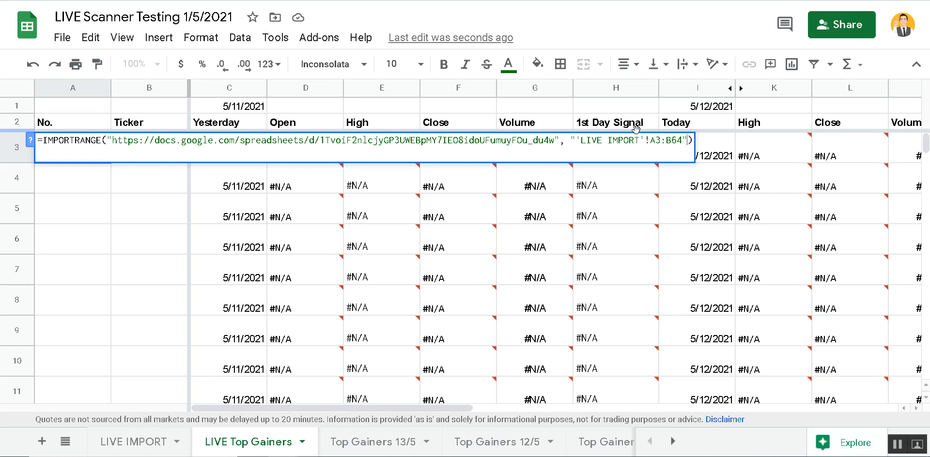
key(Return)
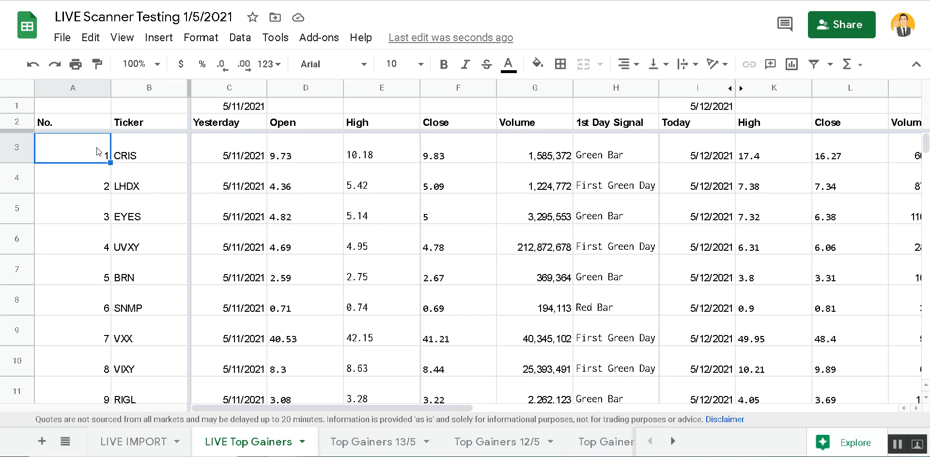
click(154, 149)
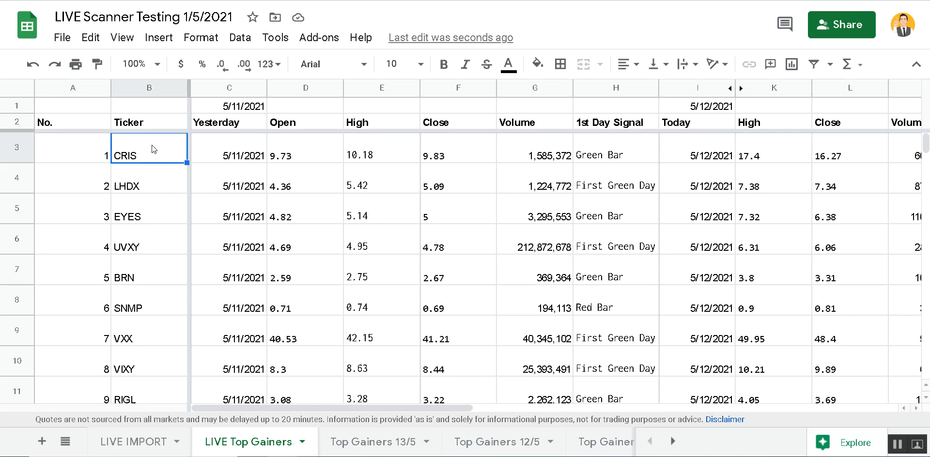
click(142, 443)
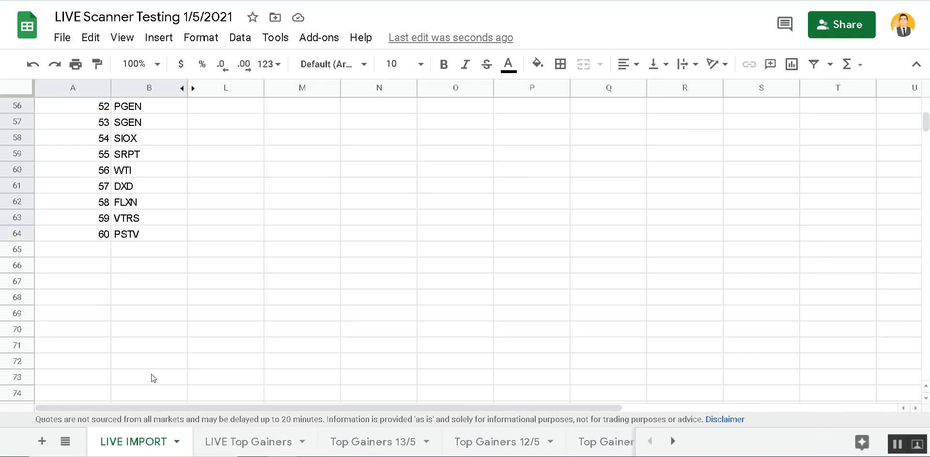
scroll(187, 281, up, 15)
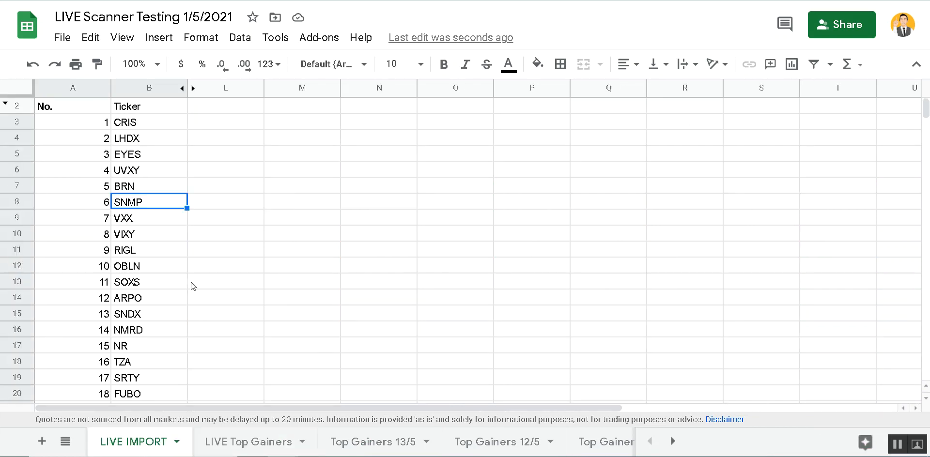
click(160, 124)
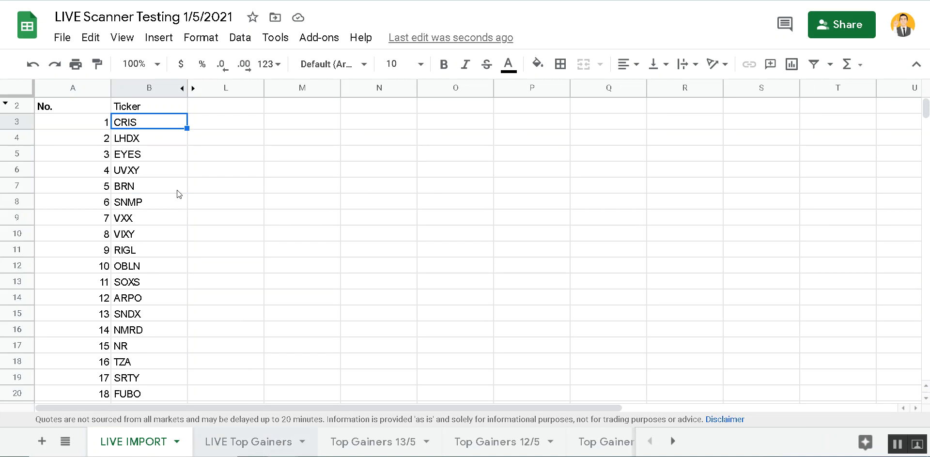
key(ctrl+shift+Page_Down)
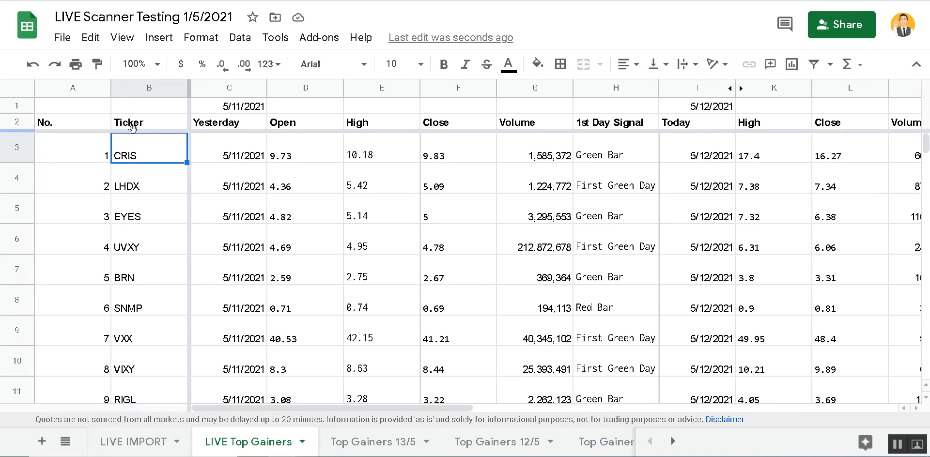
click(89, 150)
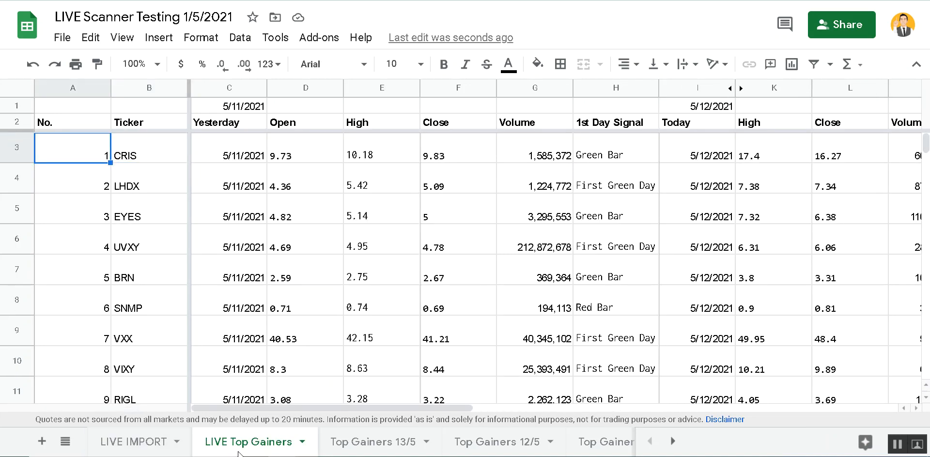
click(134, 444)
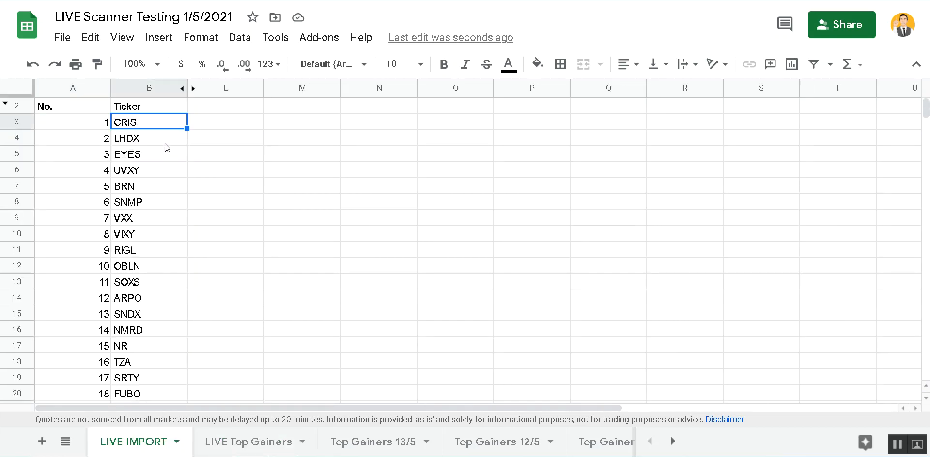
click(224, 443)
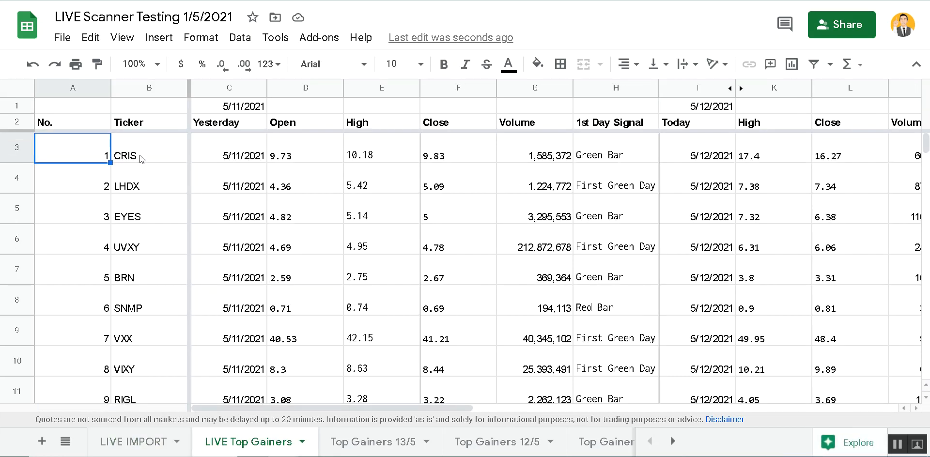
- Strip the URL prefix from A3's IMPORTRANGE source, leaving only the quoted spreadsheet ID
double_click(97, 152)
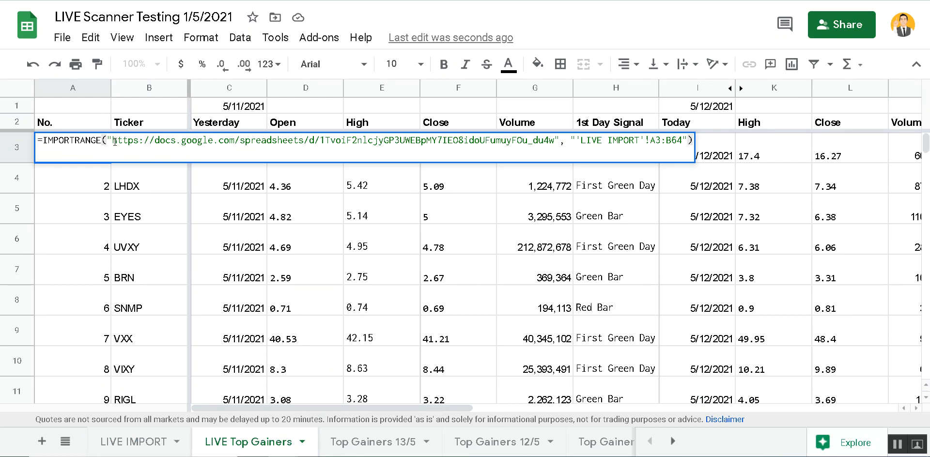
drag(113, 142, 156, 144)
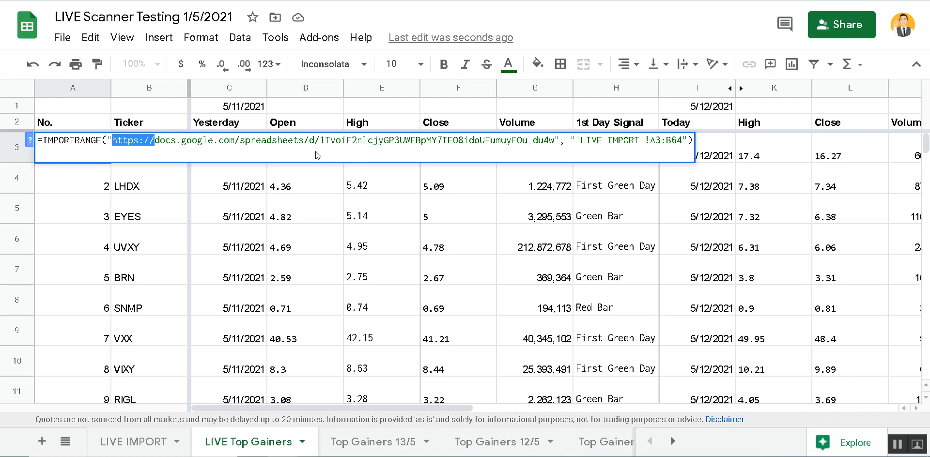
shift+click(320, 140)
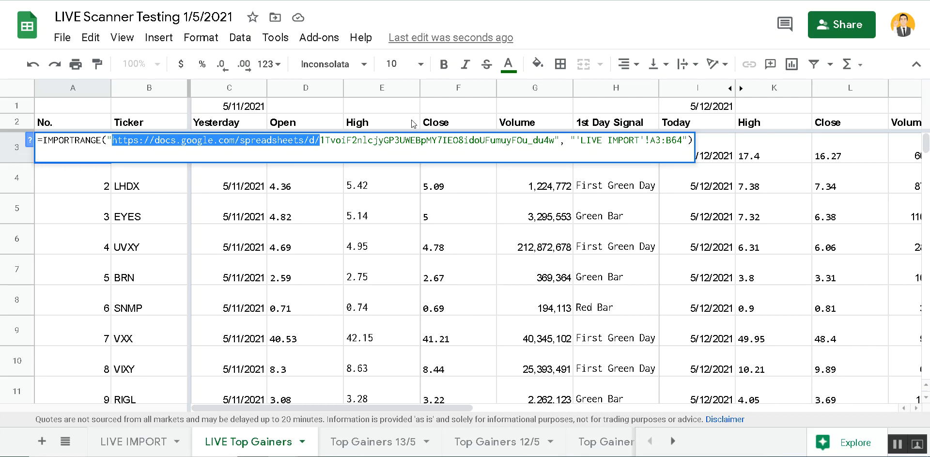
key(BackSpace)
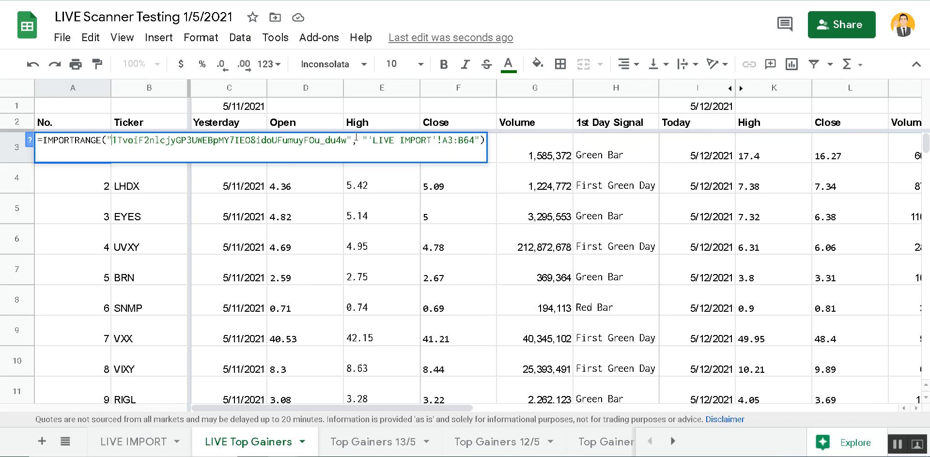
drag(348, 141, 112, 140)
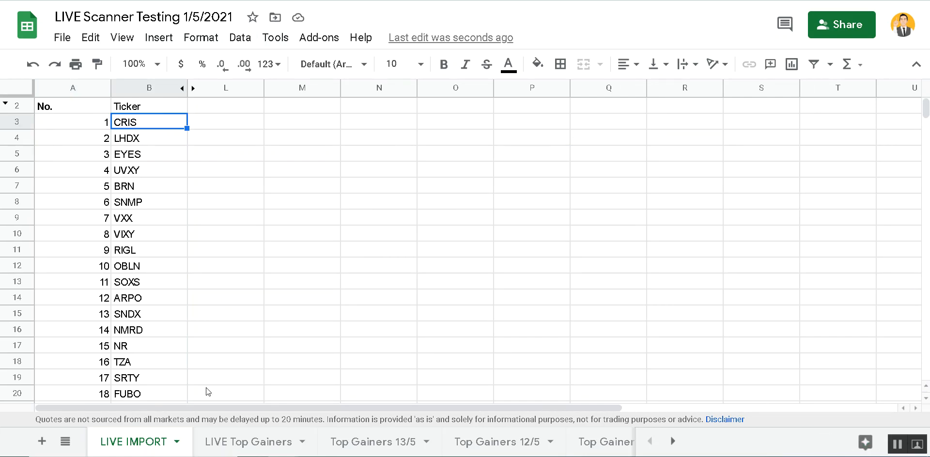
- Commit the ID-only IMPORTRANGE in A3 and check that tickers like CRIS, LHDX, EYES match LIVE IMPORT
key(ctrl+shift+Page_Down)
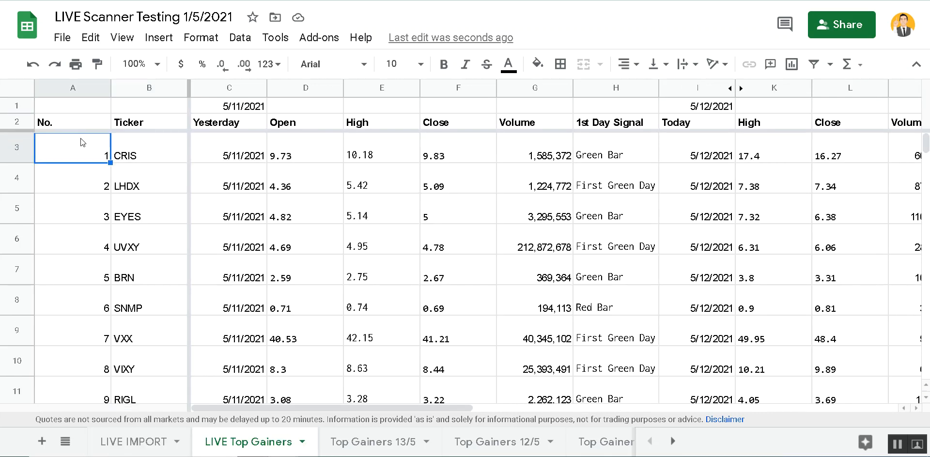
double_click(79, 140)
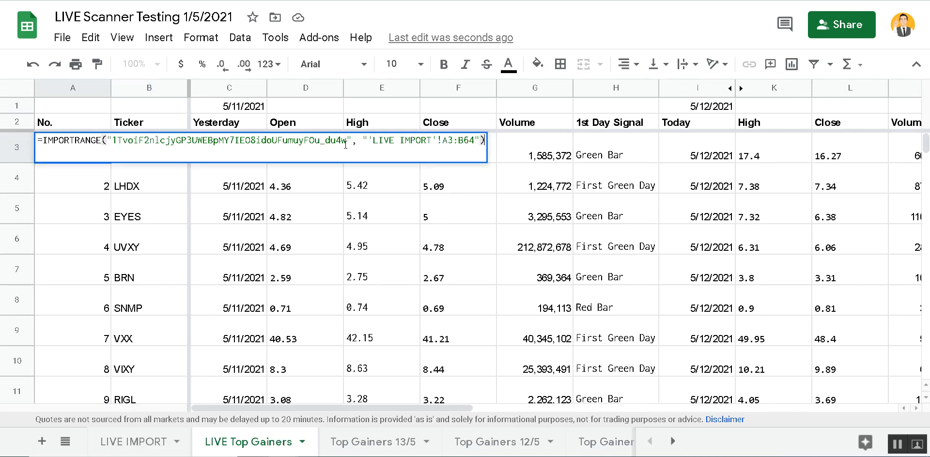
key(Return)
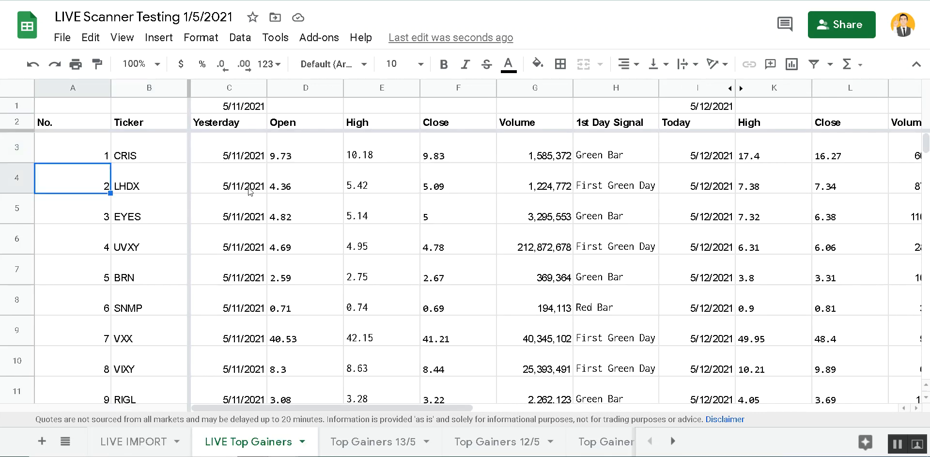
click(155, 188)
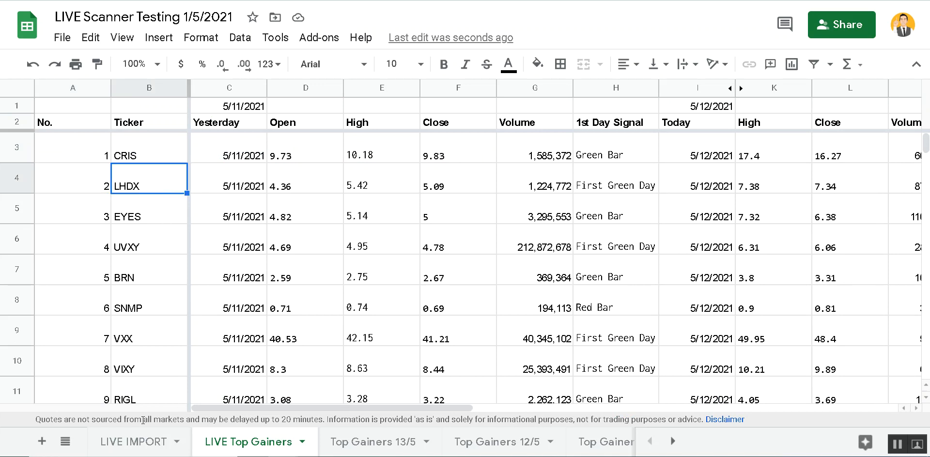
click(146, 443)
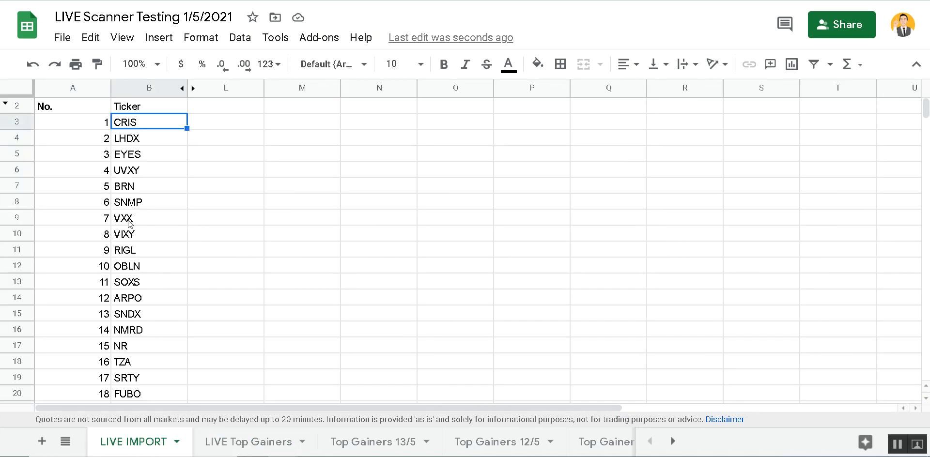
click(243, 436)
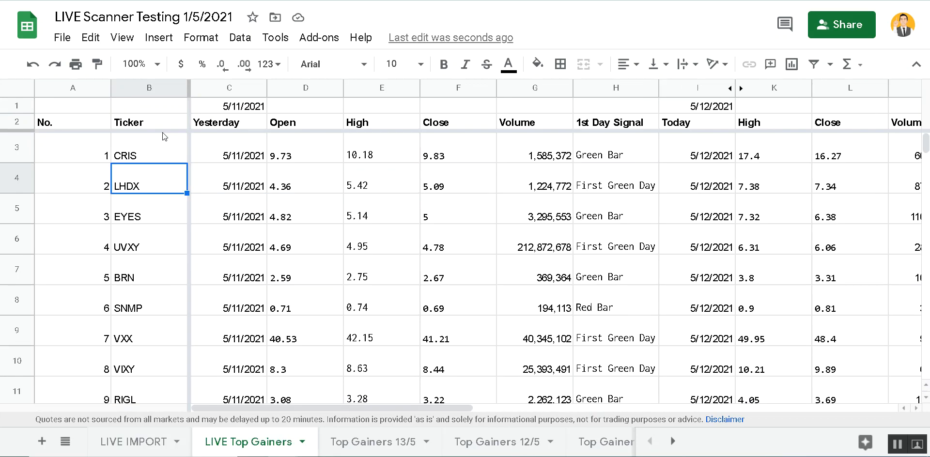
click(77, 152)
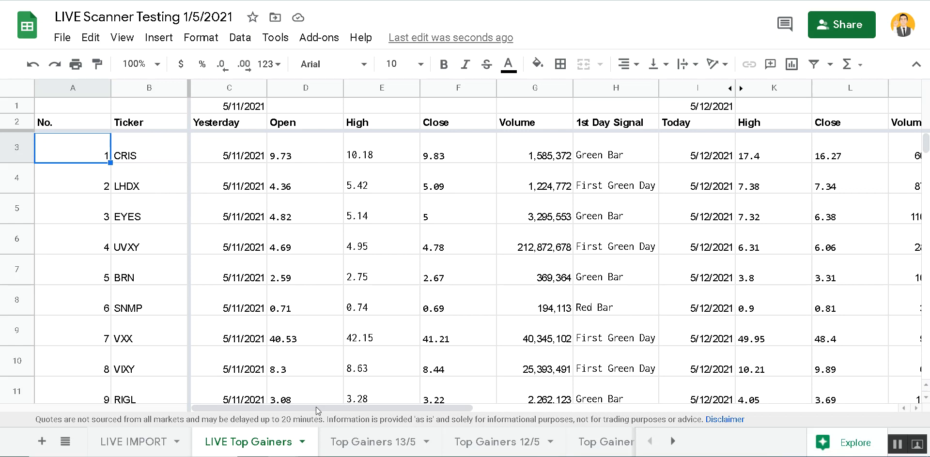
drag(315, 407, 660, 420)
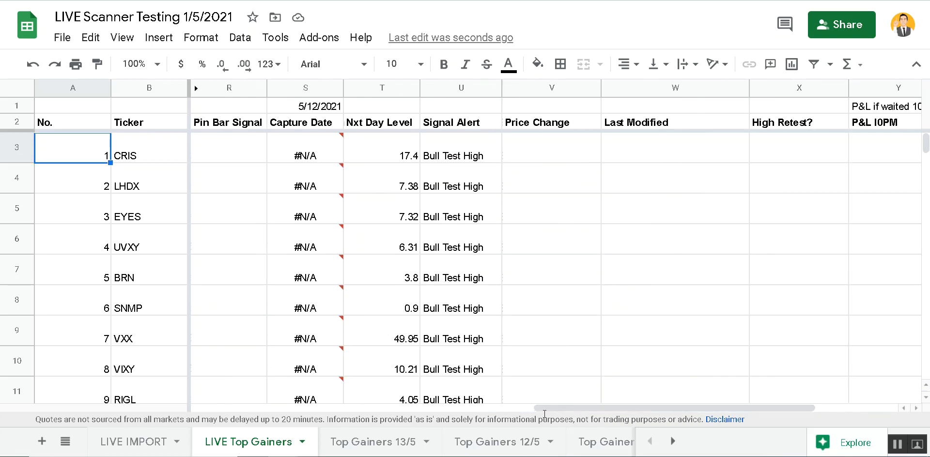
drag(545, 411, 636, 409)
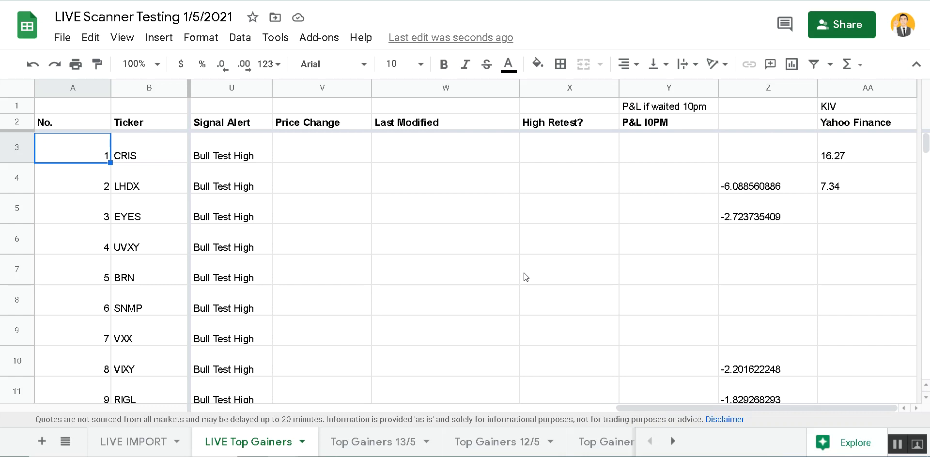
click(671, 442)
click(672, 442)
click(671, 442)
click(672, 442)
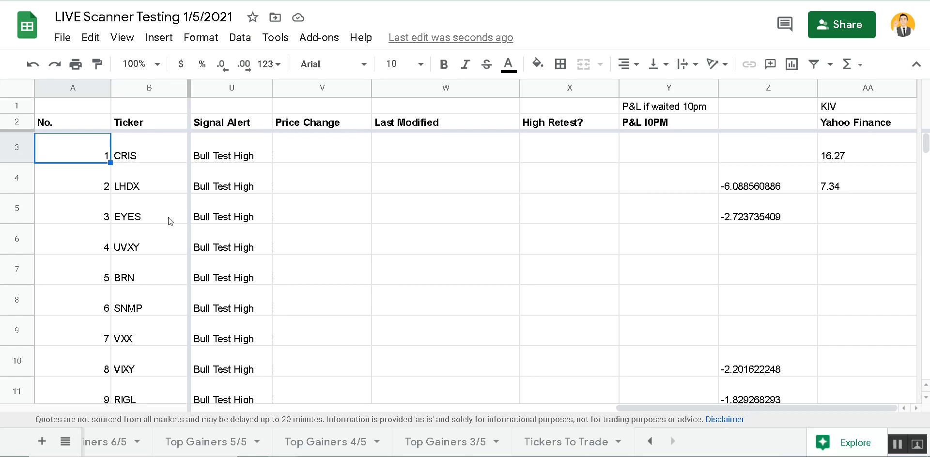
drag(626, 404, 98, 411)
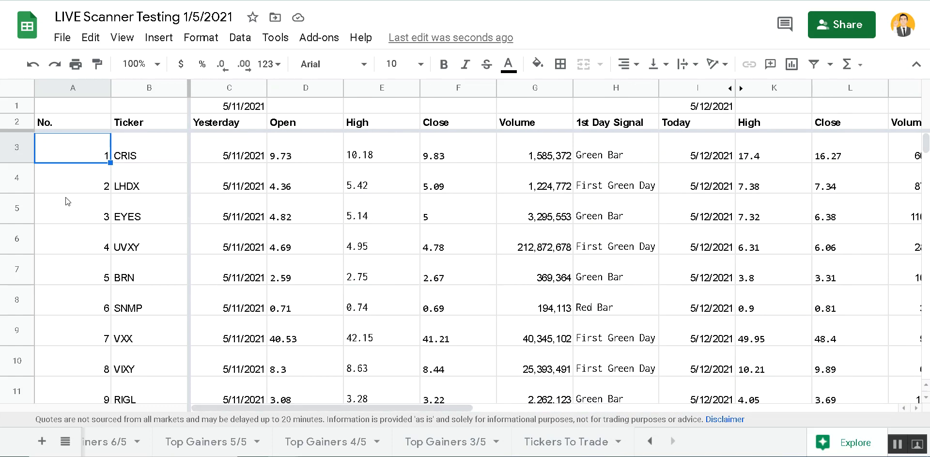
- Check the empty cells under each Tickers To Trade header, then scroll the sheet tabs back left
click(556, 443)
click(84, 127)
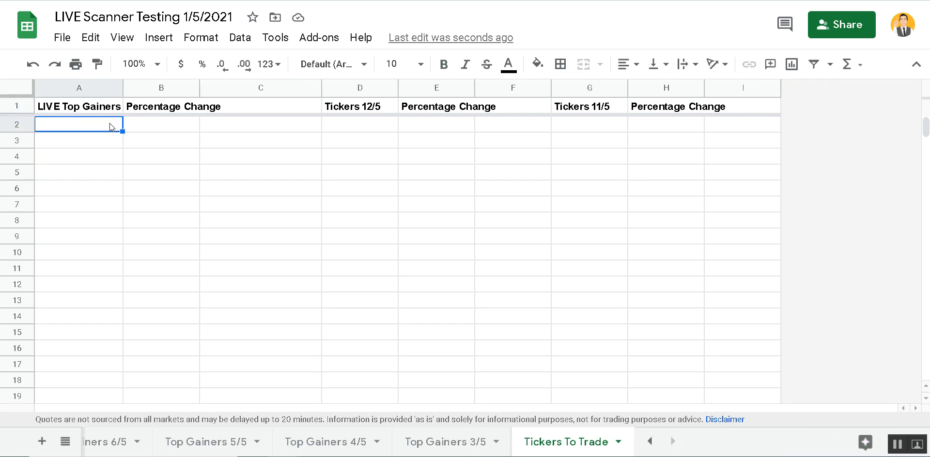
click(172, 126)
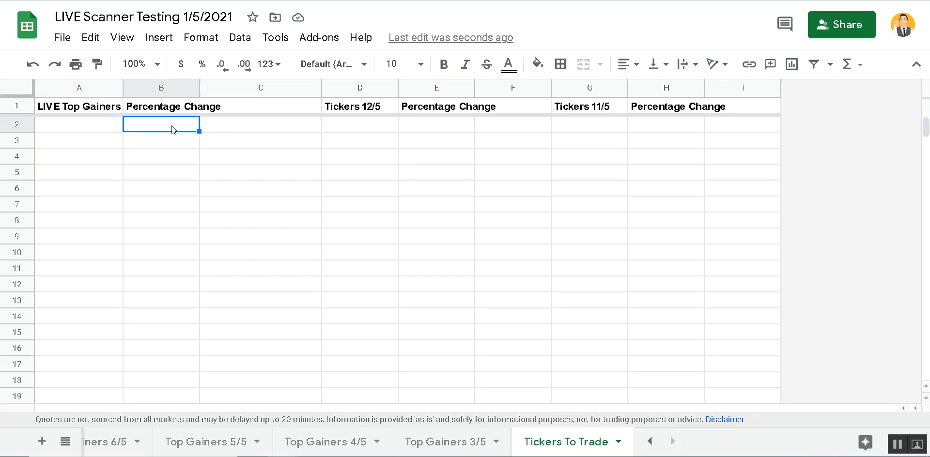
click(75, 129)
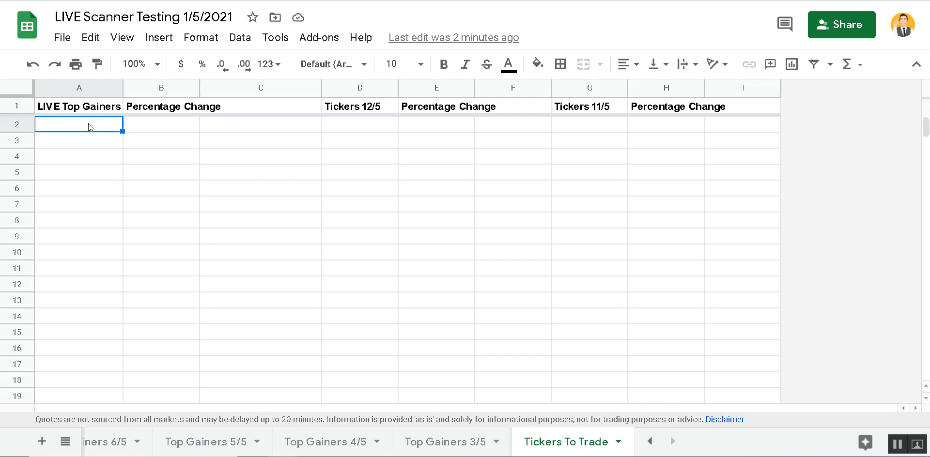
click(357, 126)
click(604, 125)
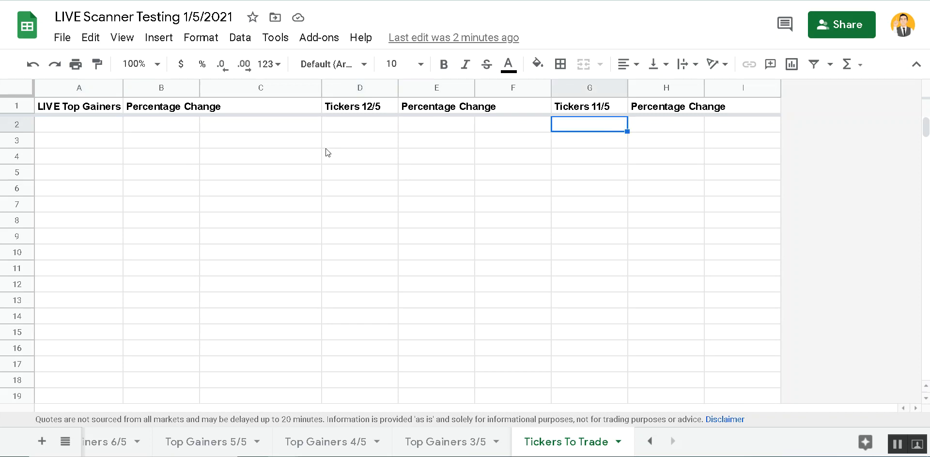
click(369, 125)
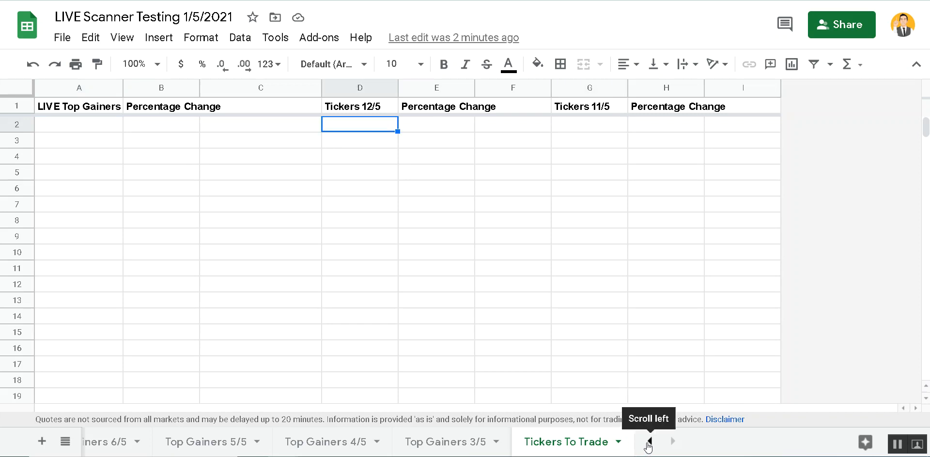
click(648, 443)
click(648, 442)
click(649, 442)
click(649, 442)
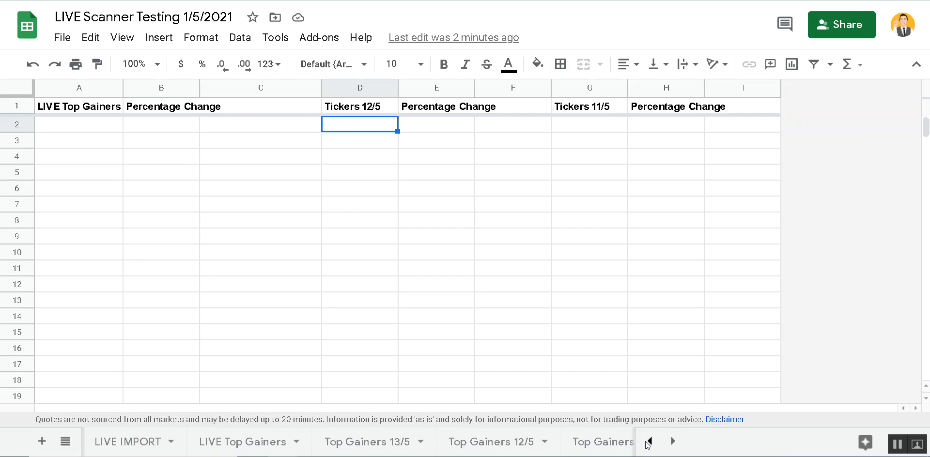
click(471, 442)
click(169, 172)
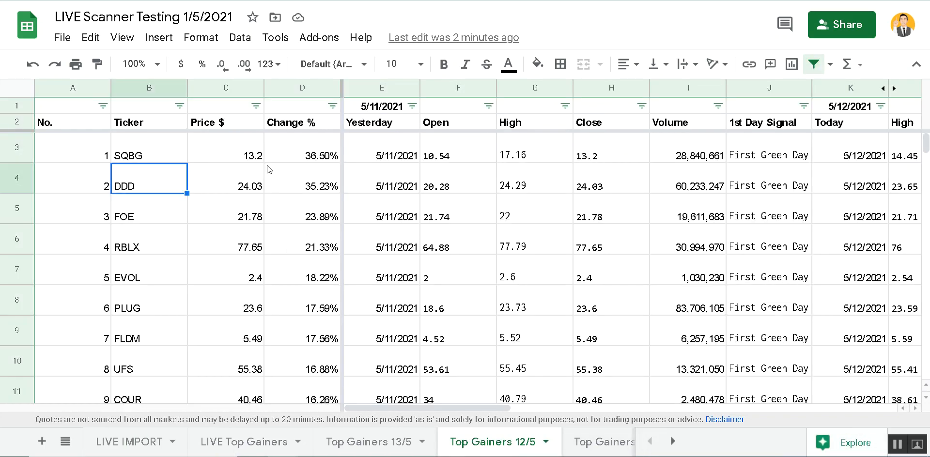
click(442, 182)
drag(484, 410, 753, 394)
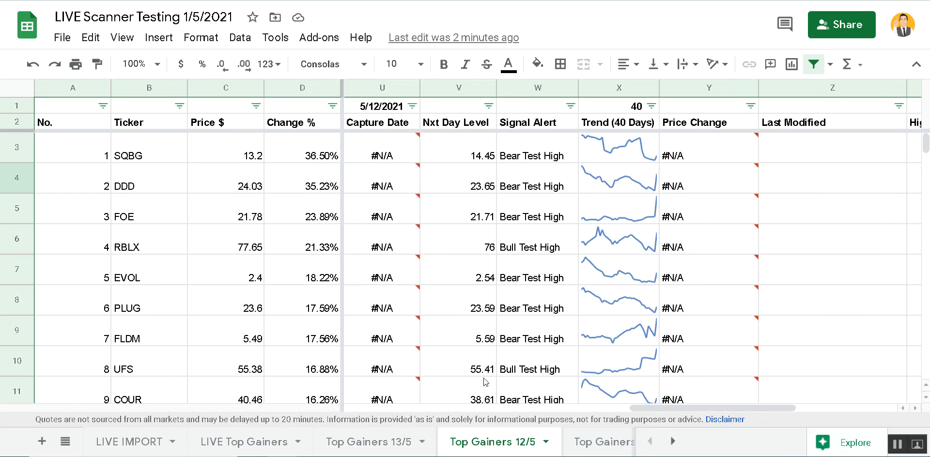
click(673, 441)
click(673, 441)
click(674, 442)
click(673, 441)
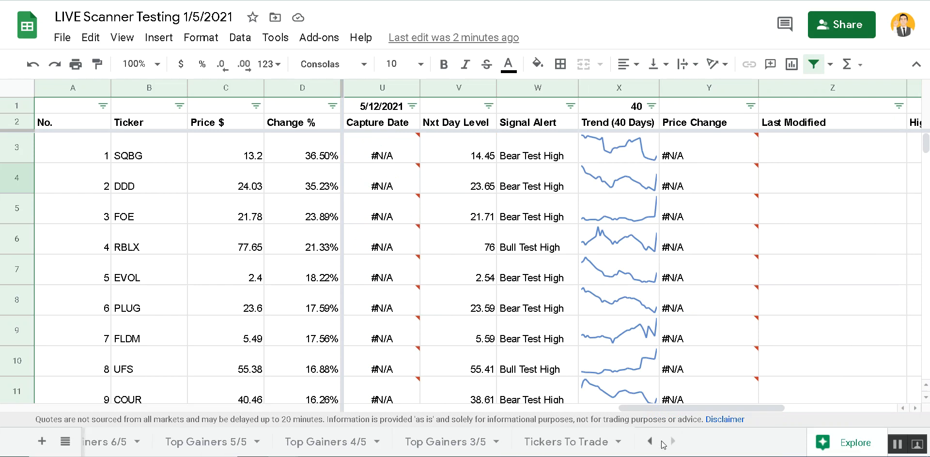
click(558, 443)
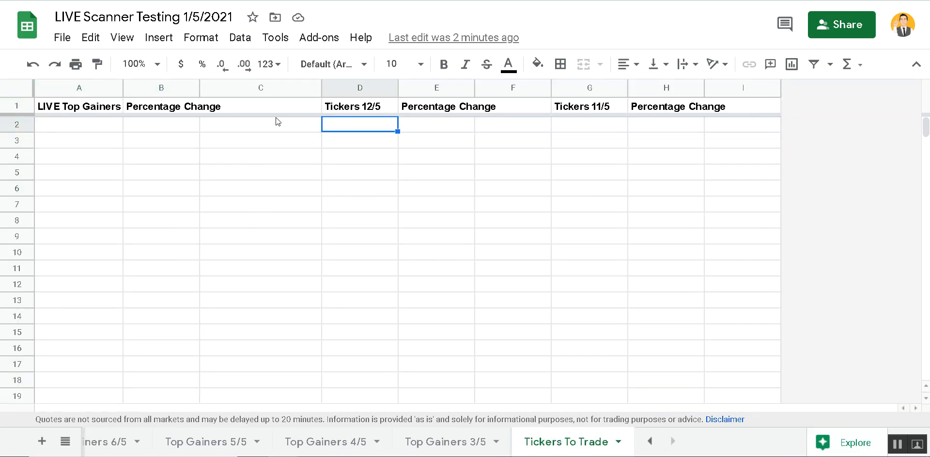
- Drag the border between column headers C and D leftward to narrow column C
drag(321, 88, 297, 90)
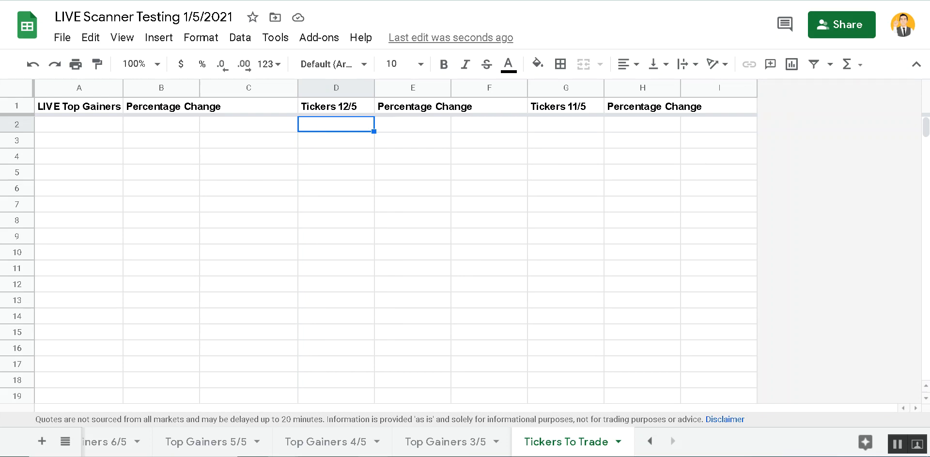
mouse_move(373, 456)
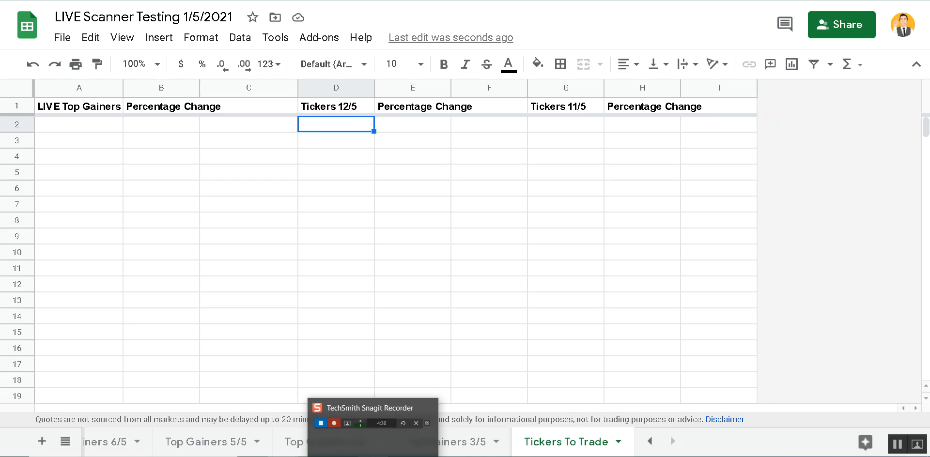